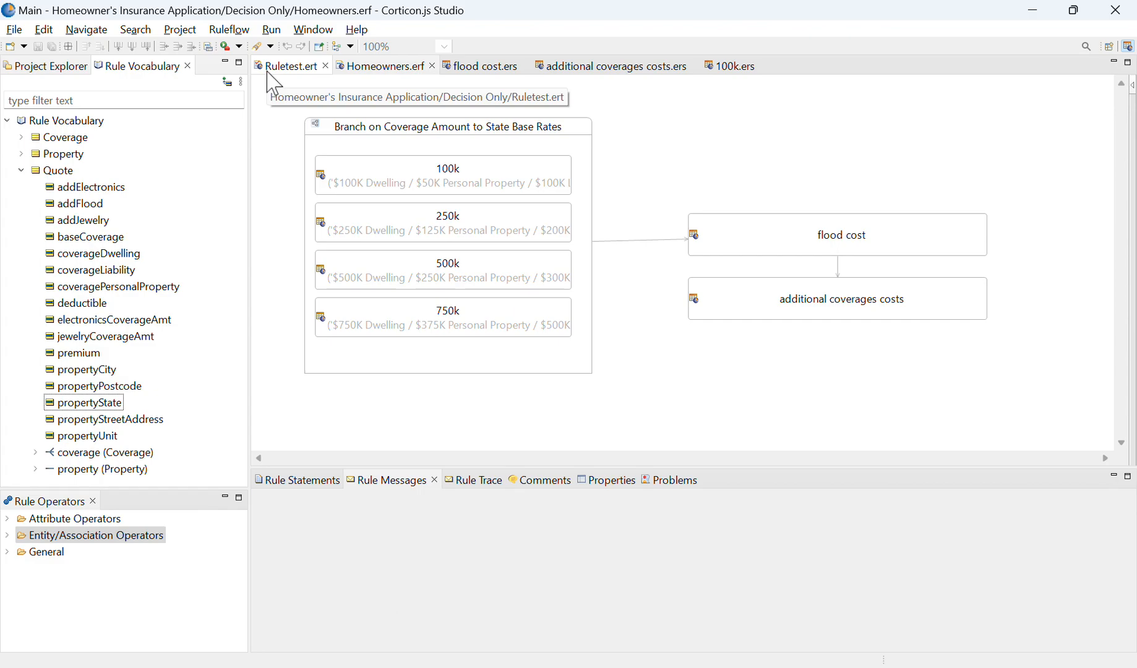
# Step: Open Ruletest.ert and review which kinds of new rule files can be created
pyautogui.click(309, 73)
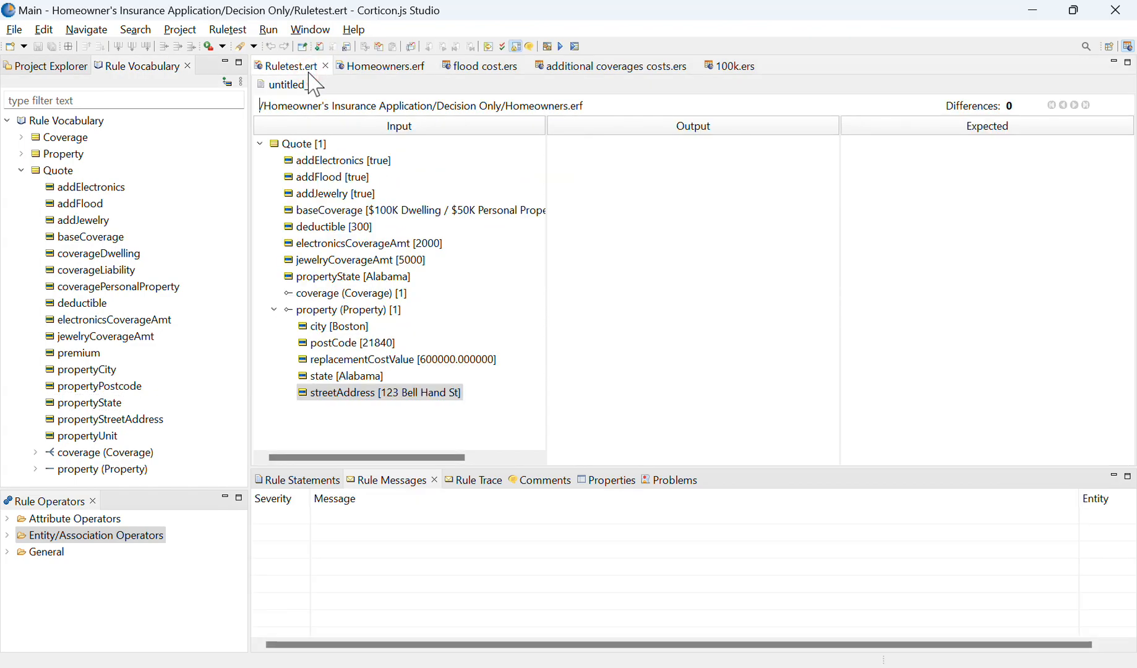
pyautogui.click(220, 103)
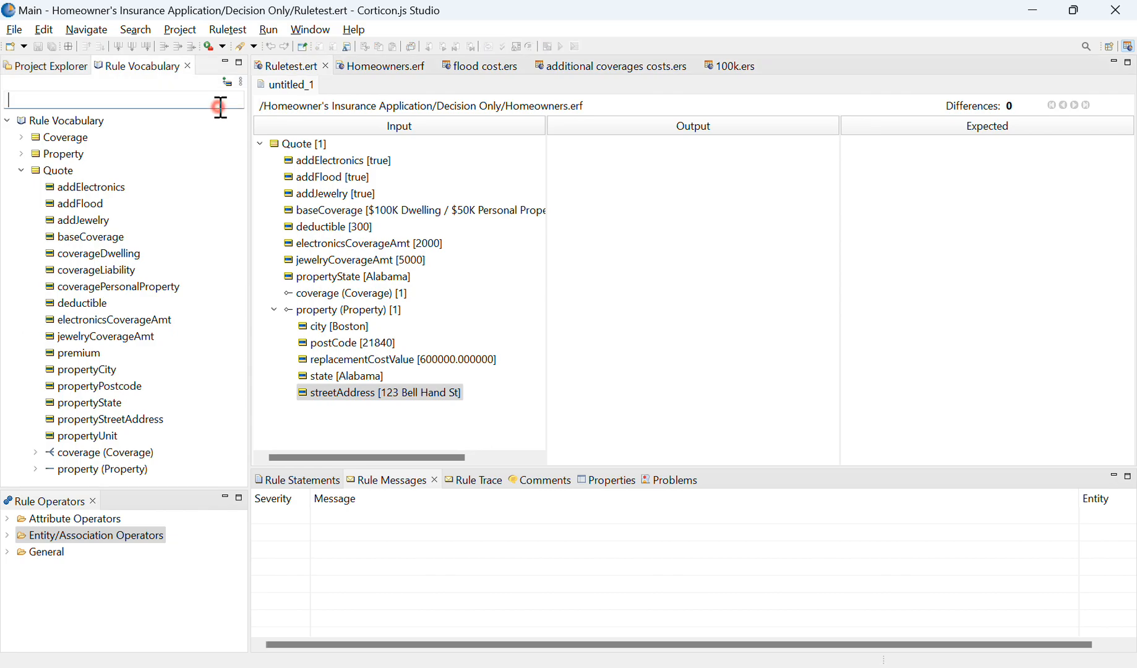
pyautogui.click(14, 29)
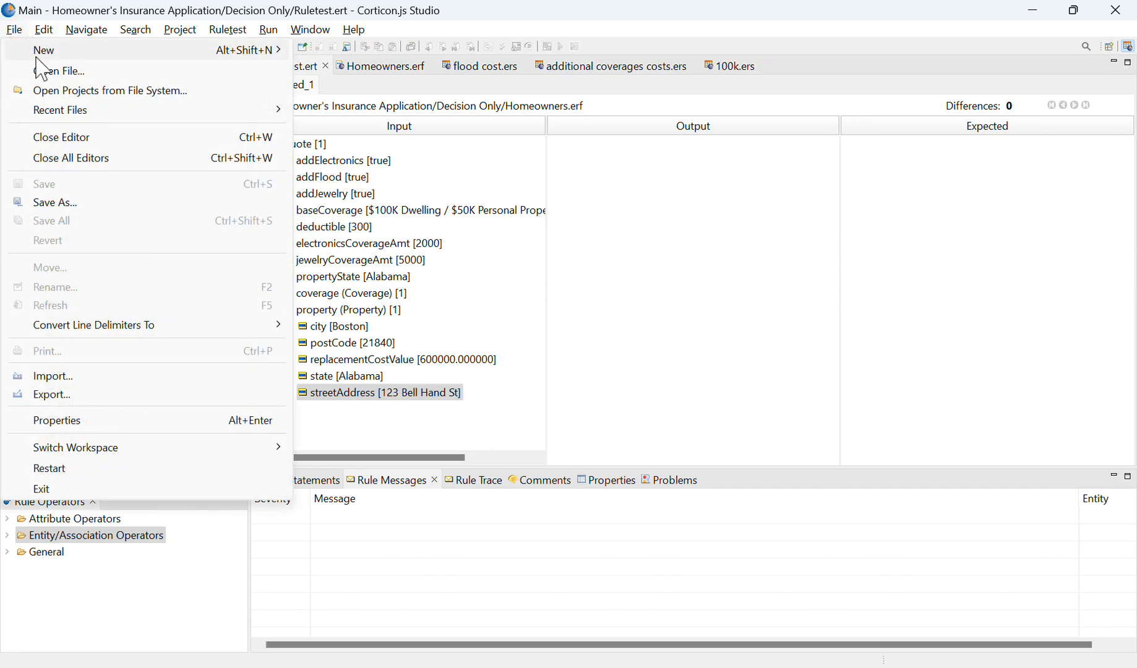
pyautogui.click(44, 52)
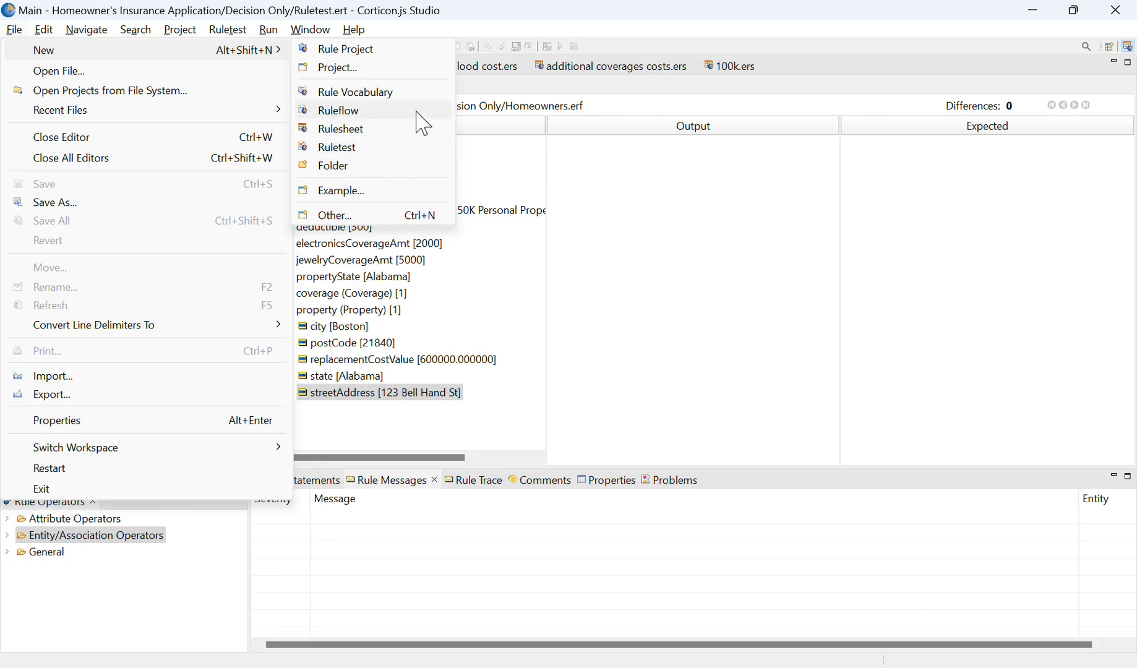
pyautogui.click(693, 299)
pyautogui.click(530, 325)
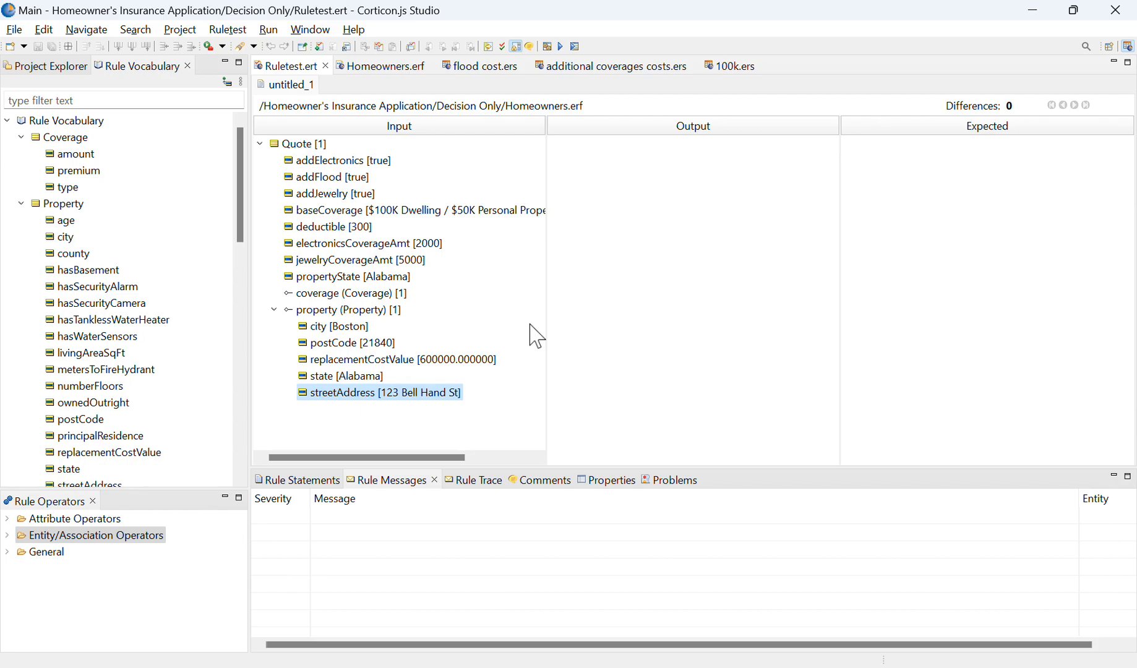
pyautogui.click(530, 324)
pyautogui.click(851, 360)
pyautogui.click(501, 178)
pyautogui.click(501, 178)
pyautogui.click(201, 254)
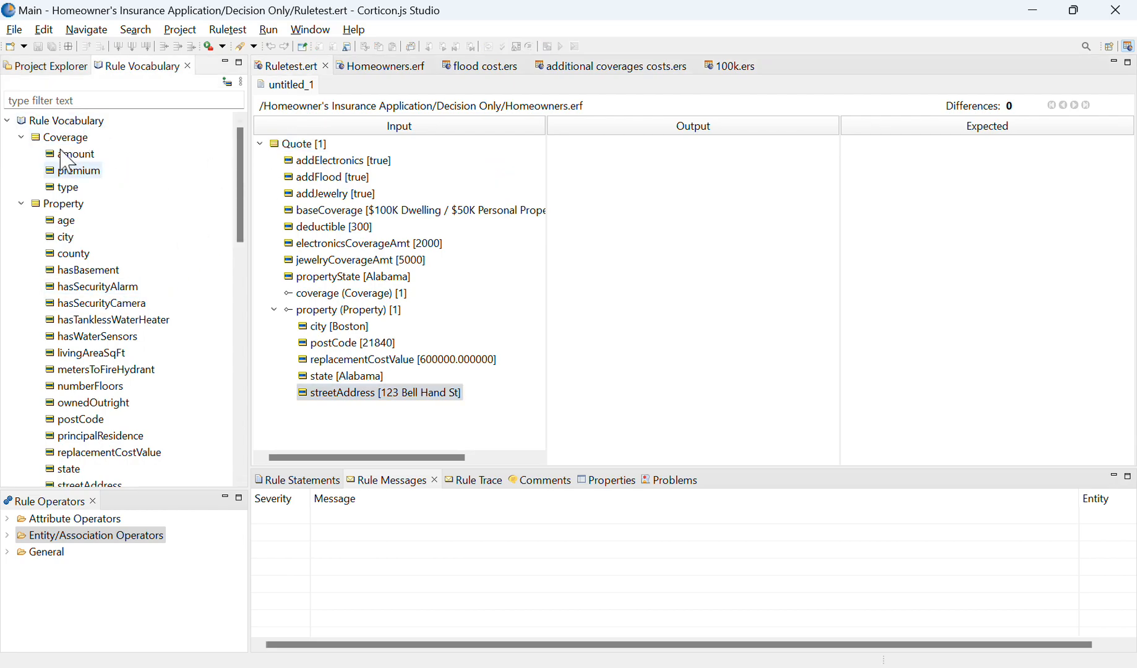
# Step: Add a second Quote entity from the vocabulary to the test input and open its addFlood value for editing
pyautogui.click(22, 204)
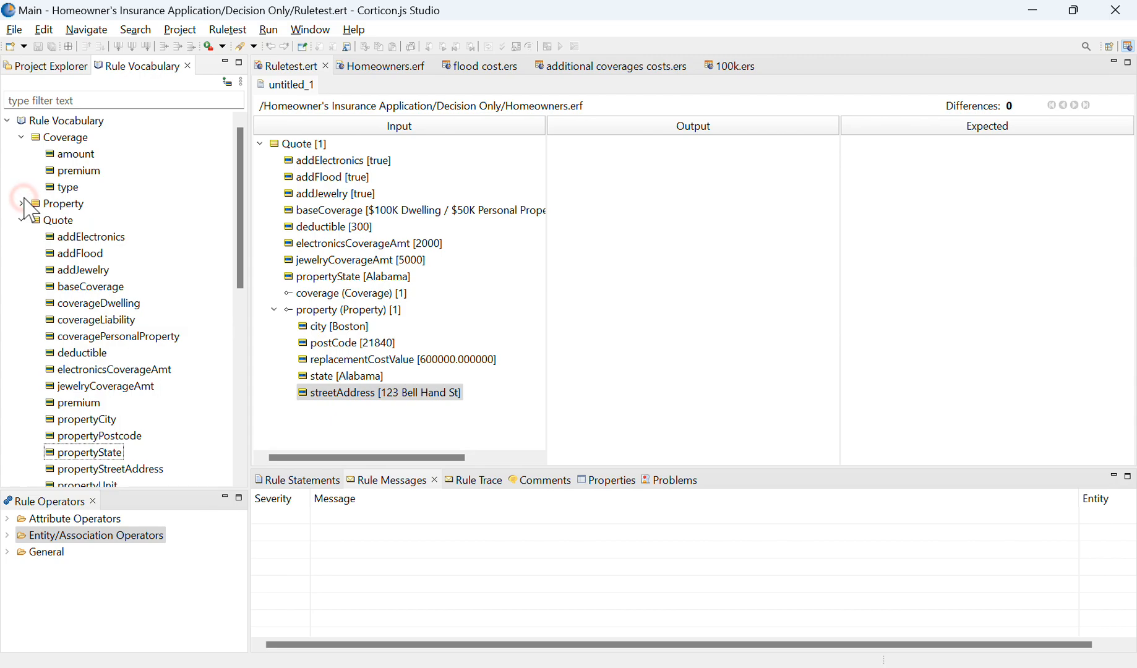
pyautogui.click(517, 465)
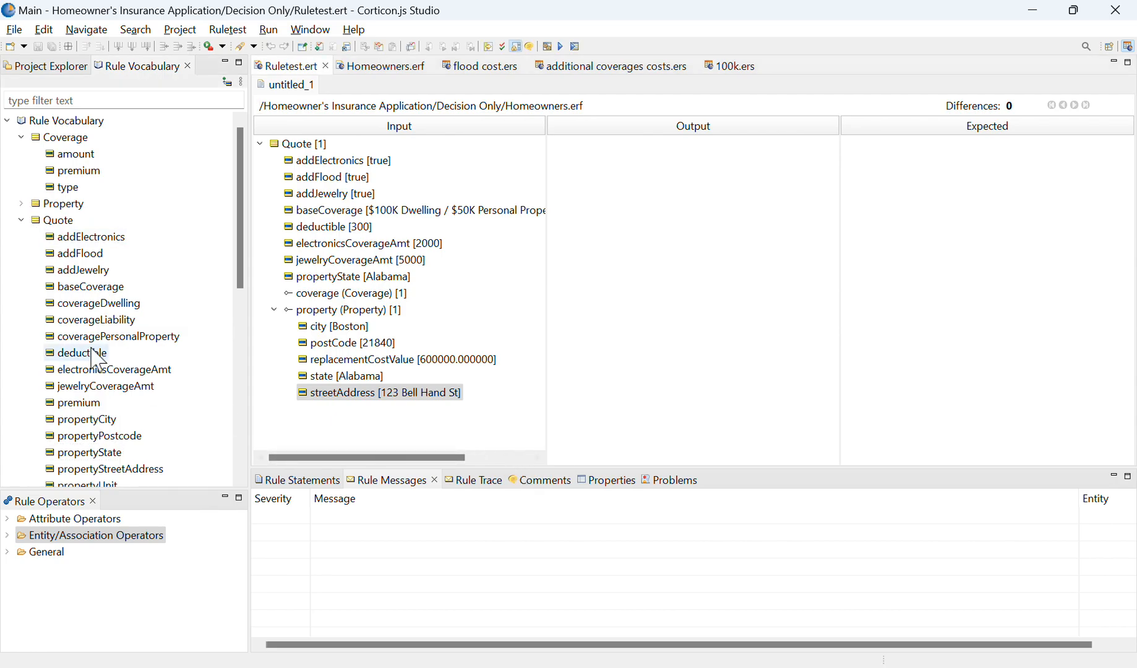
pyautogui.moveTo(58, 220); pyautogui.dragTo(394, 426)
pyautogui.scroll(-4, 393, 427)
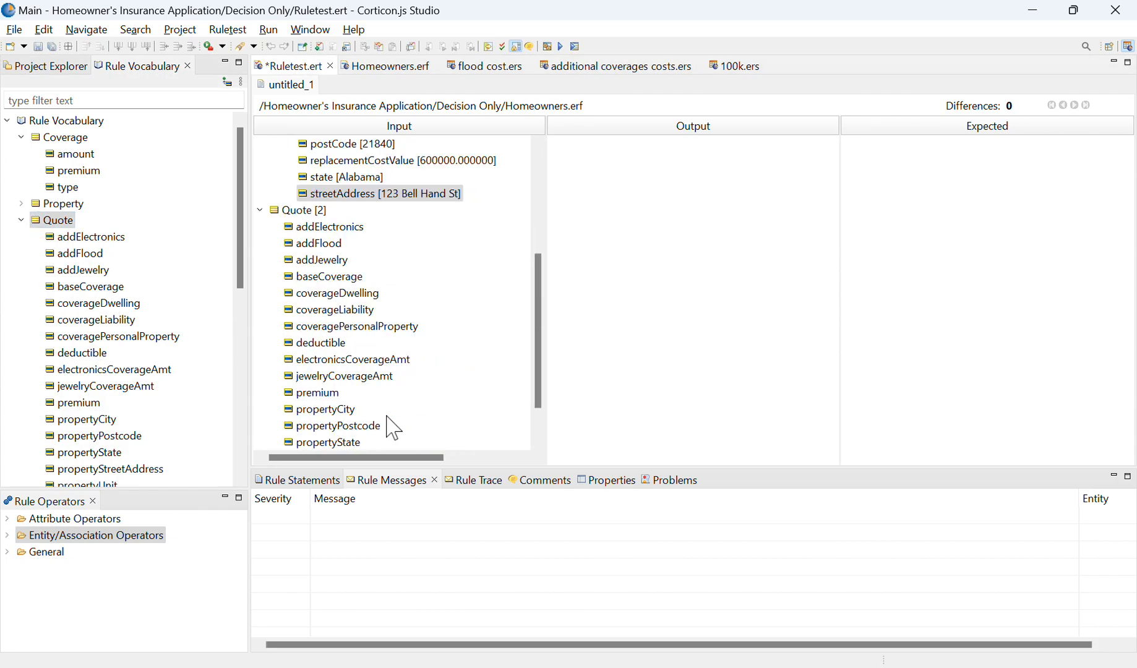
pyautogui.doubleClick(312, 243)
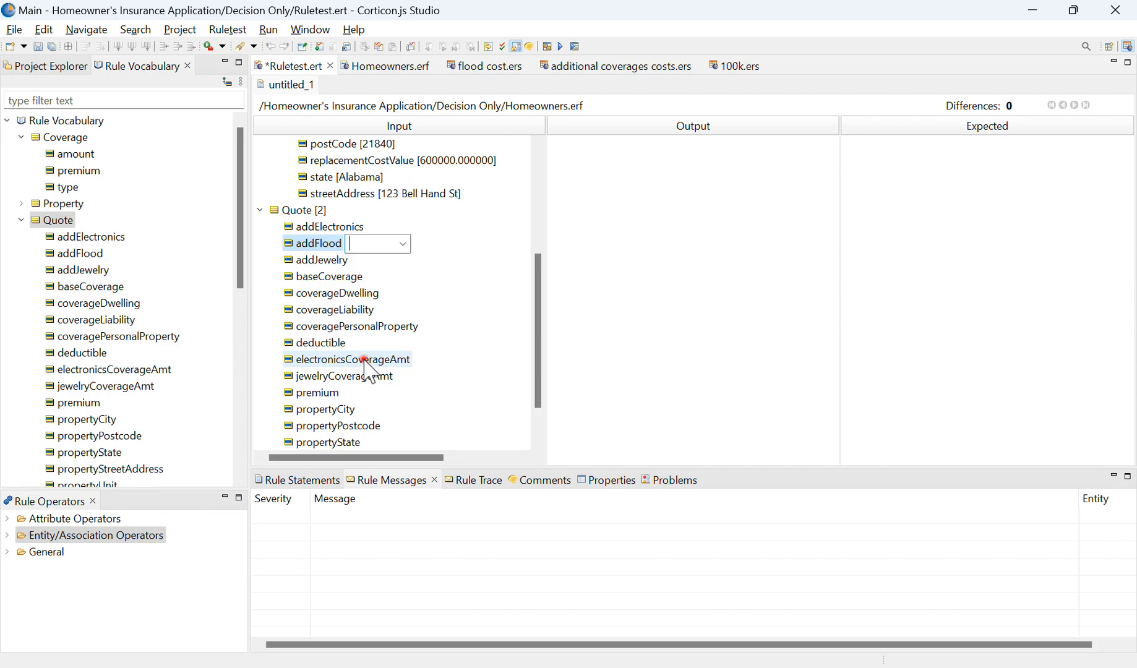
# Step: Delete the second Quote entity and its attributes from the test input and save the ruletest
pyautogui.scroll(3, 371, 356)
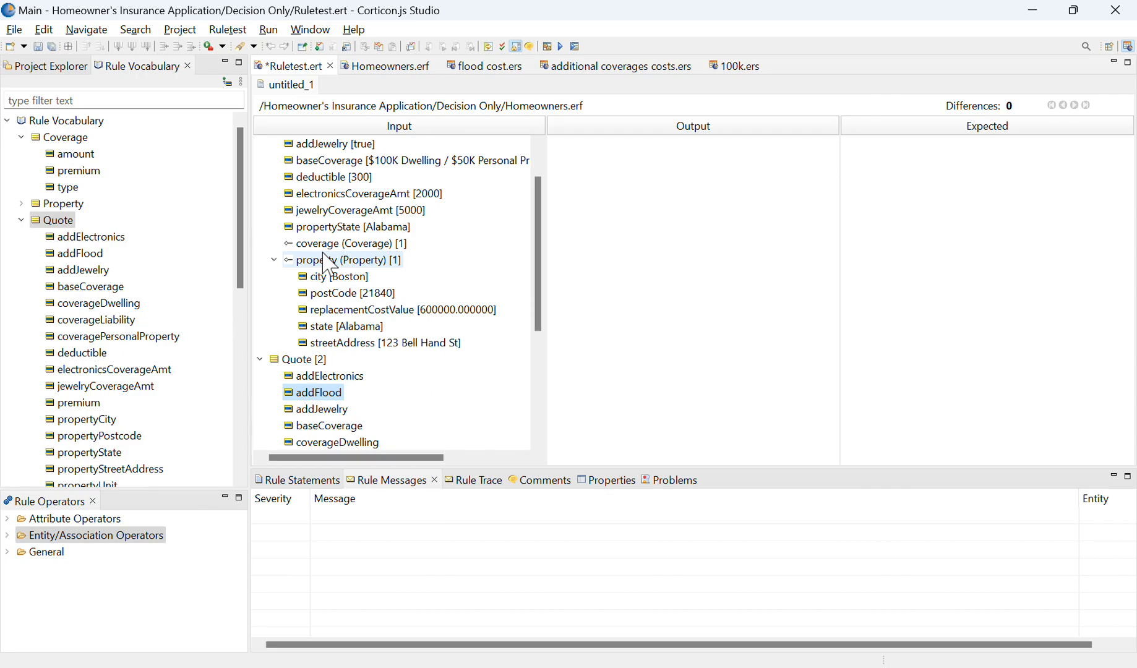
pyautogui.scroll(-3, 396, 241)
pyautogui.click(336, 228)
pyautogui.scroll(-1, 337, 297)
pyautogui.keyDown('shift'); pyautogui.click(318, 420); pyautogui.keyUp('shift')
pyautogui.press('Delete')
pyautogui.hotkey('ctrl', 's')
pyautogui.click(295, 417)
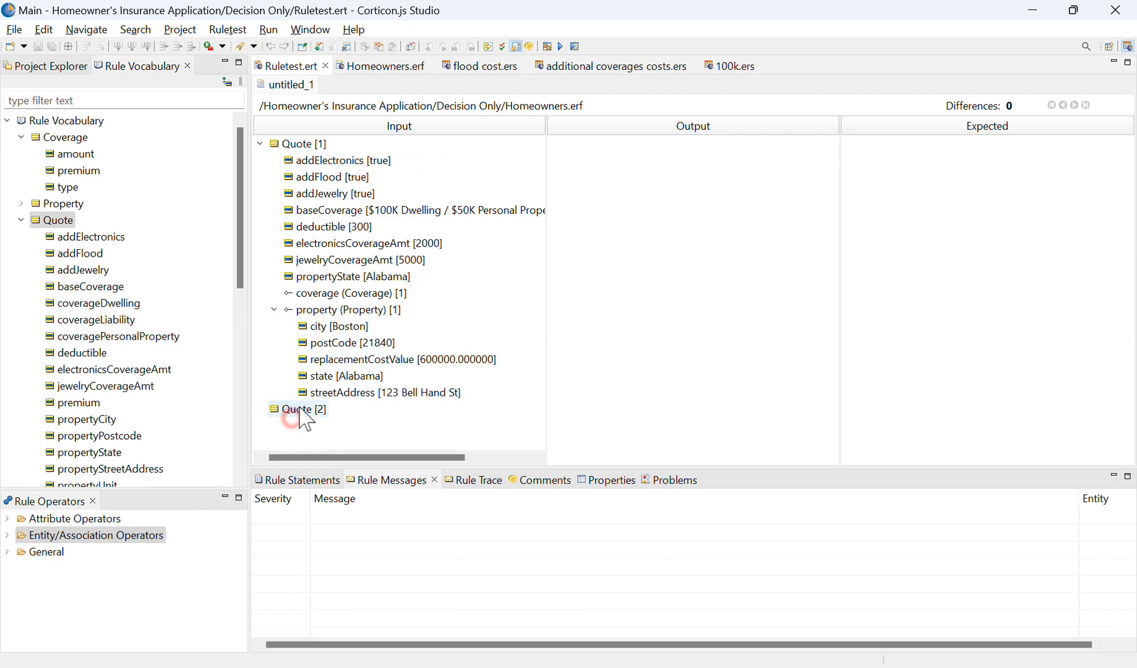
pyautogui.press('Delete')
pyautogui.hotkey('ctrl', 's')
# Step: Check how the property's streetAddress and the quote's addElectronics values can be edited in the test input
pyautogui.doubleClick(315, 392)
pyautogui.click(402, 392)
pyautogui.click(456, 393)
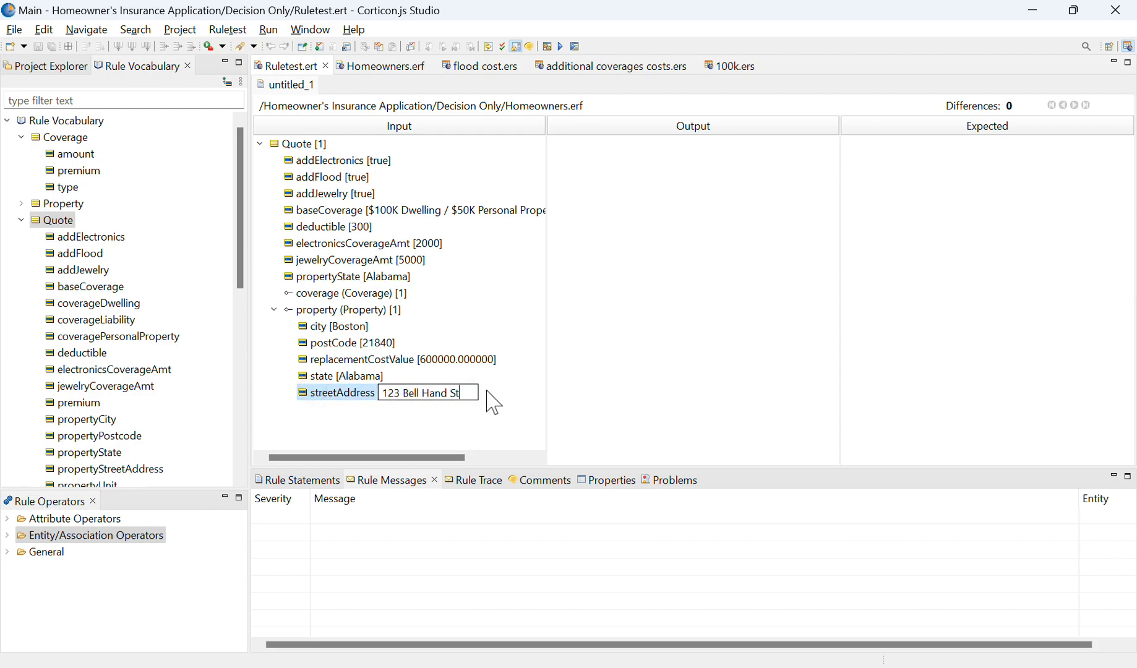
pyautogui.click(349, 168)
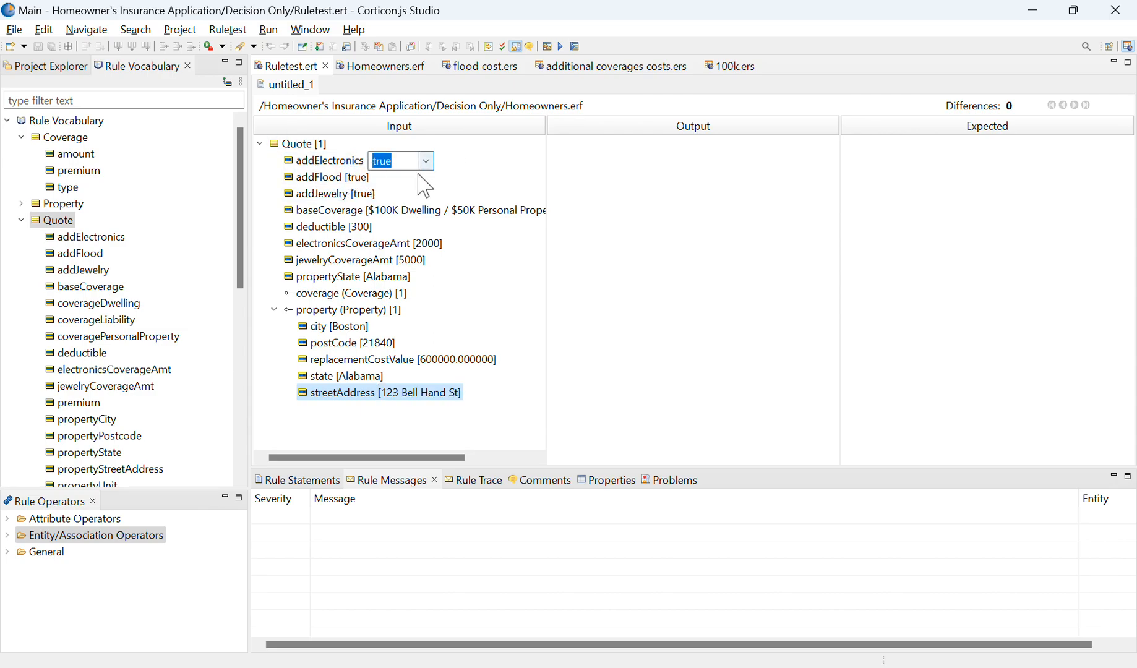
pyautogui.click(426, 162)
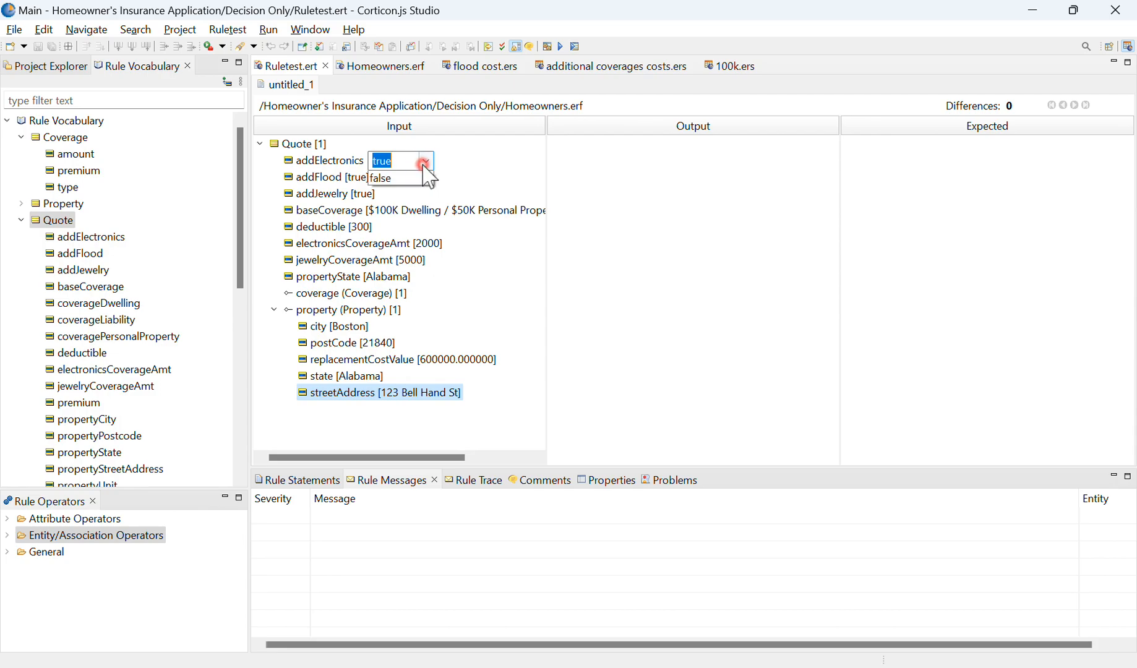
pyautogui.click(359, 217)
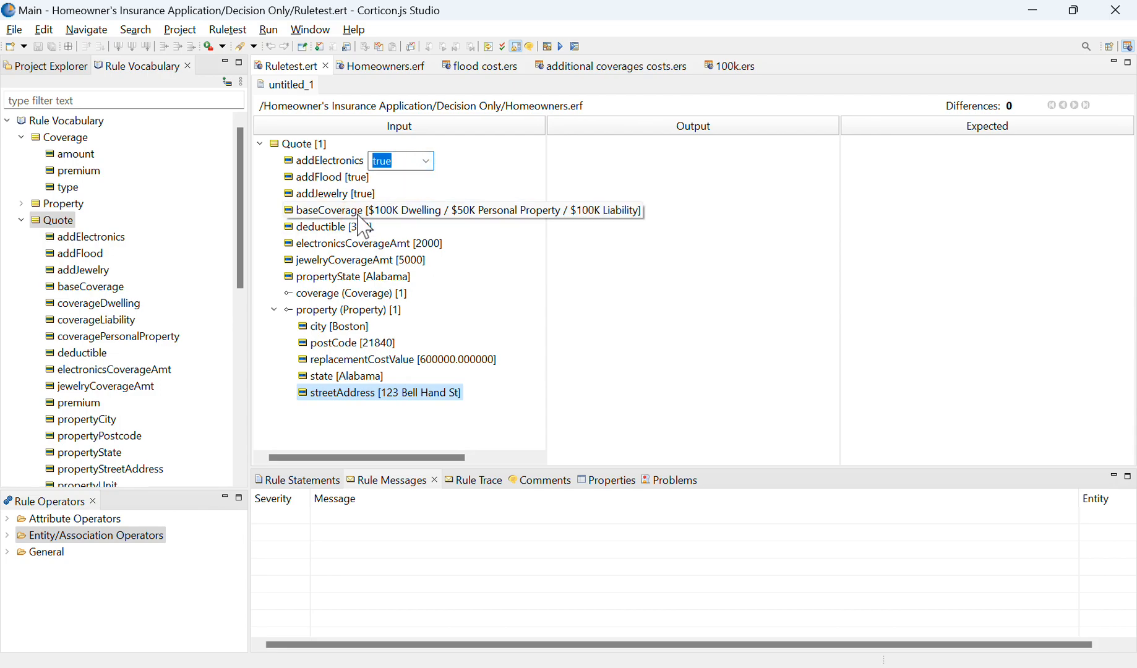
# Step: View the coverage levels that can be chosen for the quote's baseCoverage
pyautogui.click(461, 217)
pyautogui.click(446, 211)
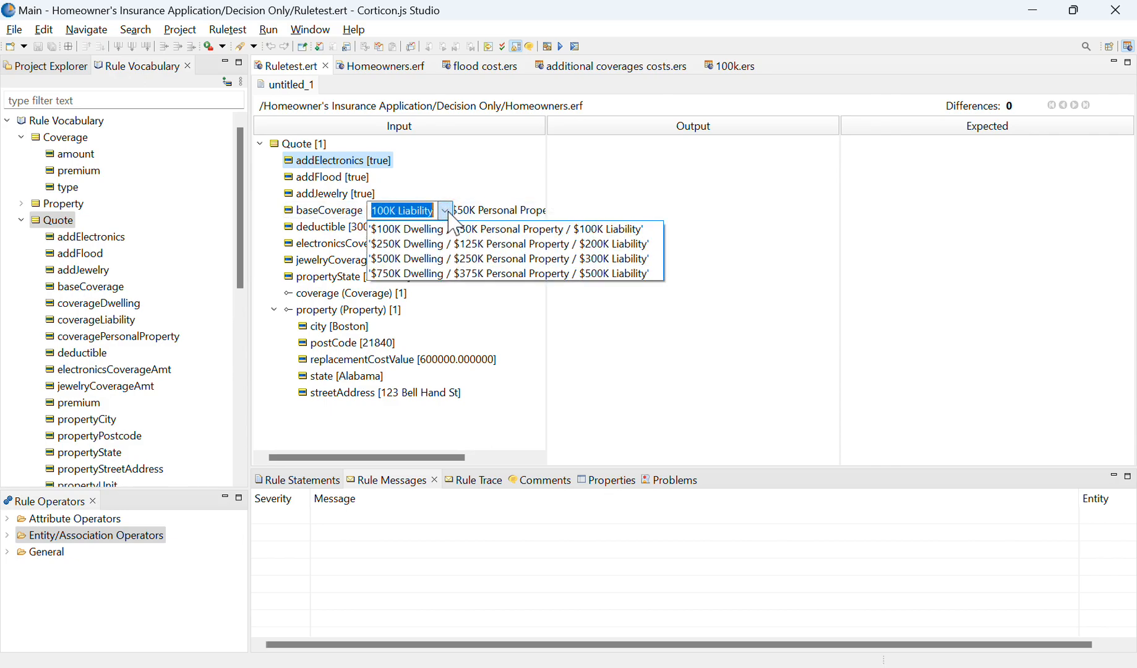
pyautogui.click(442, 181)
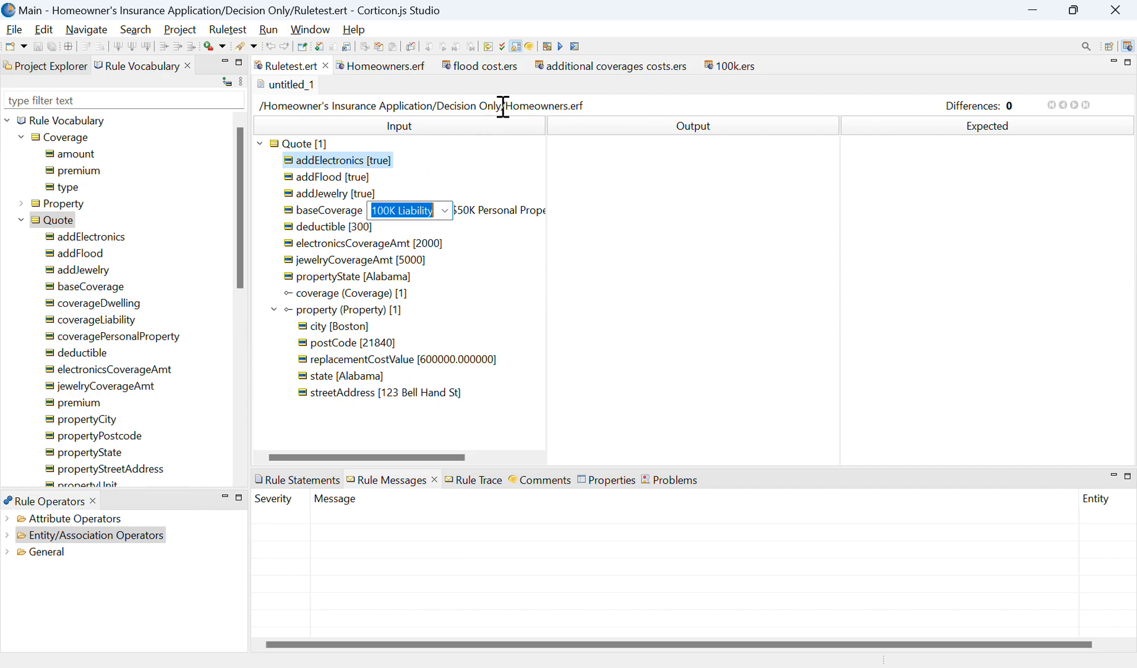
# Step: Open the Homeowners.erf ruleflow under test and examine its 100k branch, flood cost and additional coverages costs rulesheets
pyautogui.moveTo(503, 105); pyautogui.dragTo(556, 126)
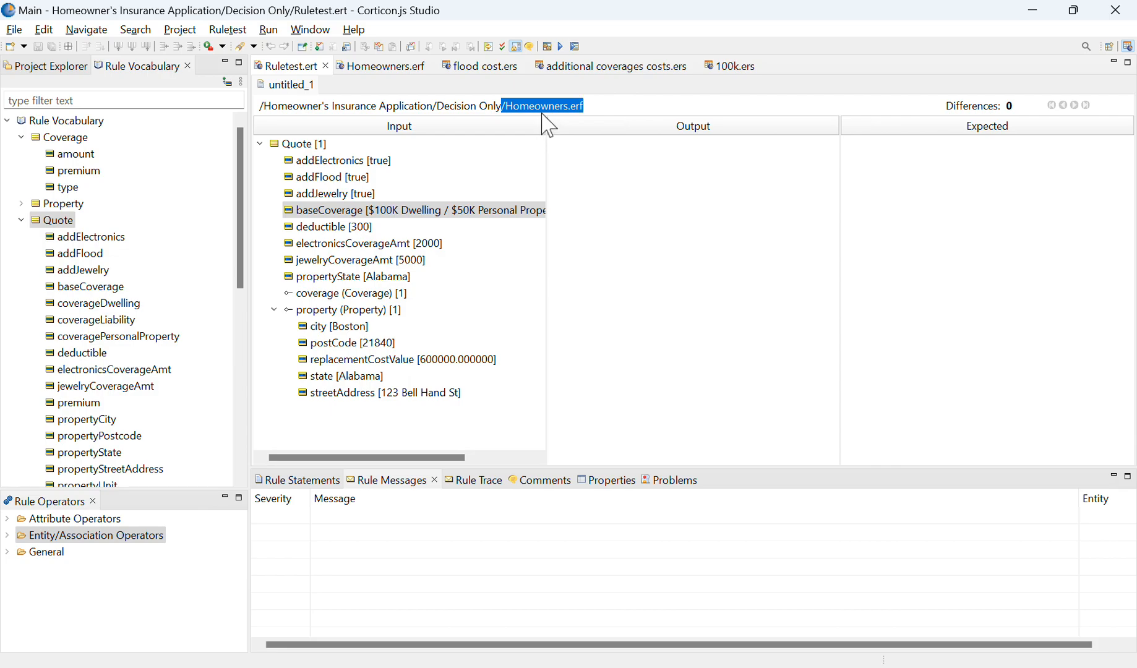
pyautogui.click(402, 69)
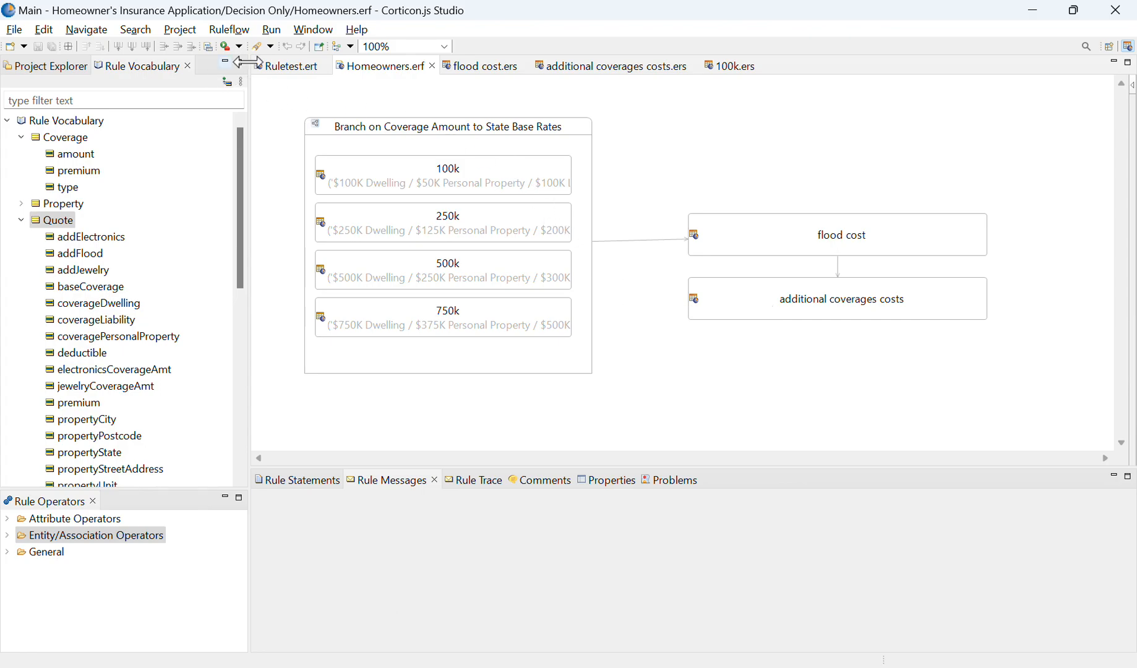
pyautogui.click(417, 189)
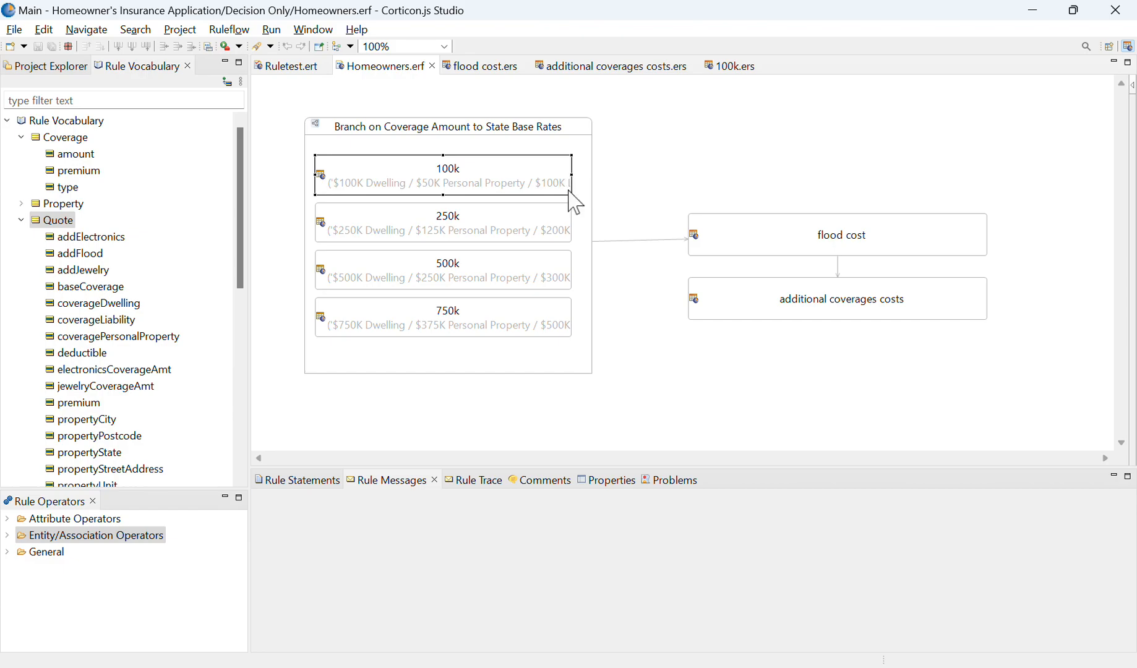
pyautogui.click(668, 370)
pyautogui.click(756, 225)
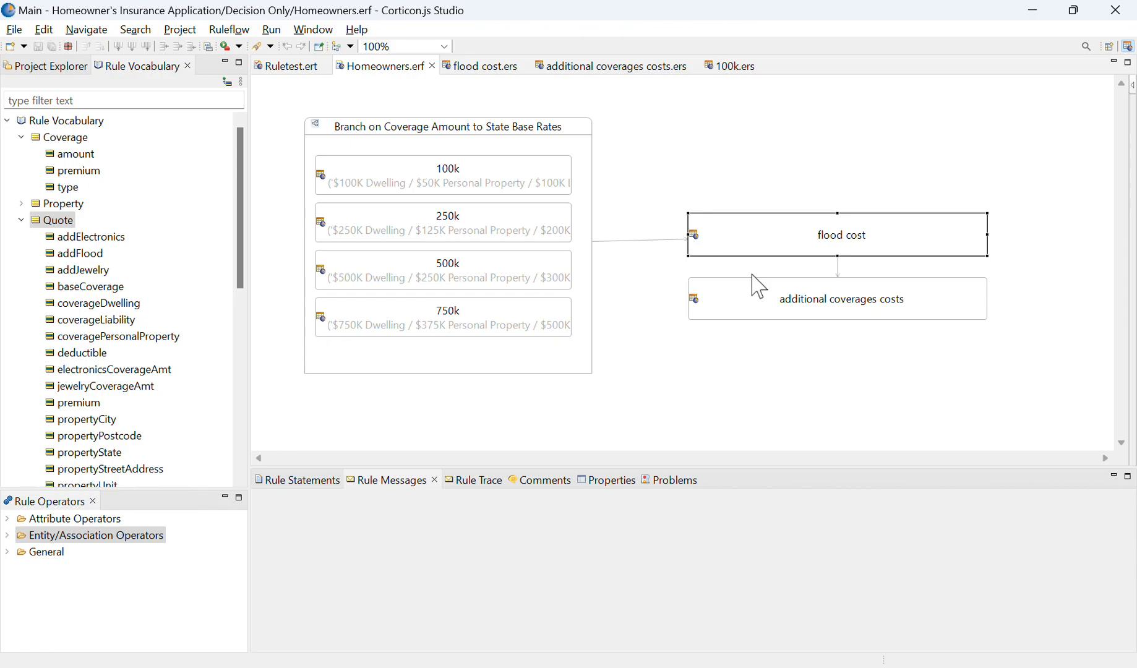
pyautogui.moveTo(753, 272)
pyautogui.click(764, 234)
pyautogui.click(778, 323)
pyautogui.moveTo(778, 326)
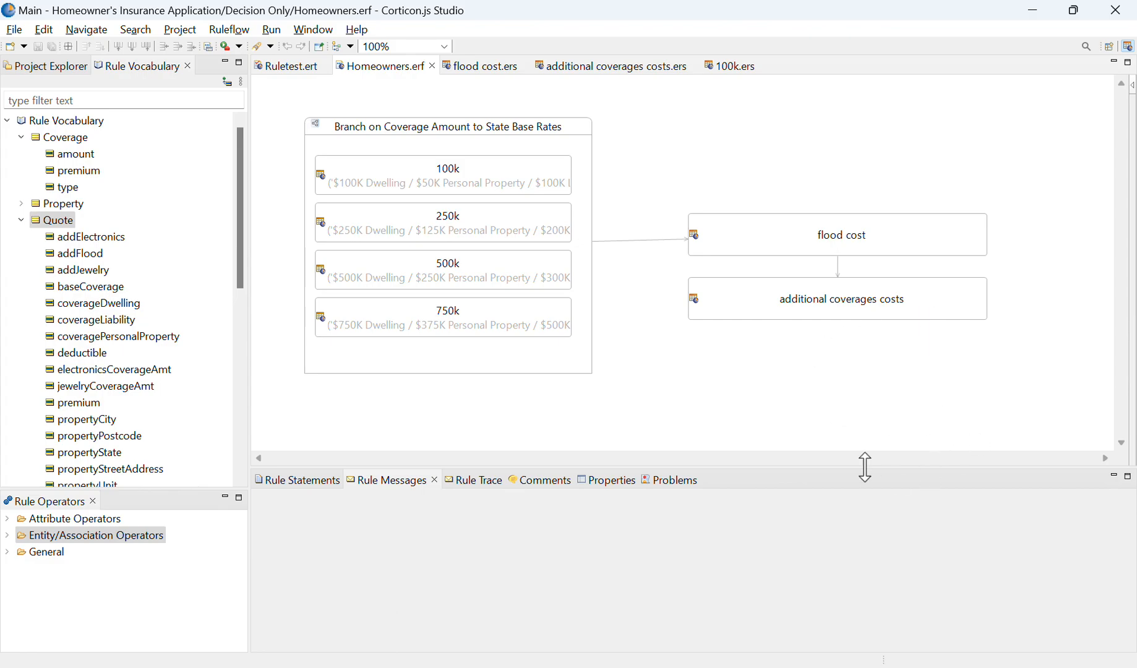
pyautogui.click(781, 304)
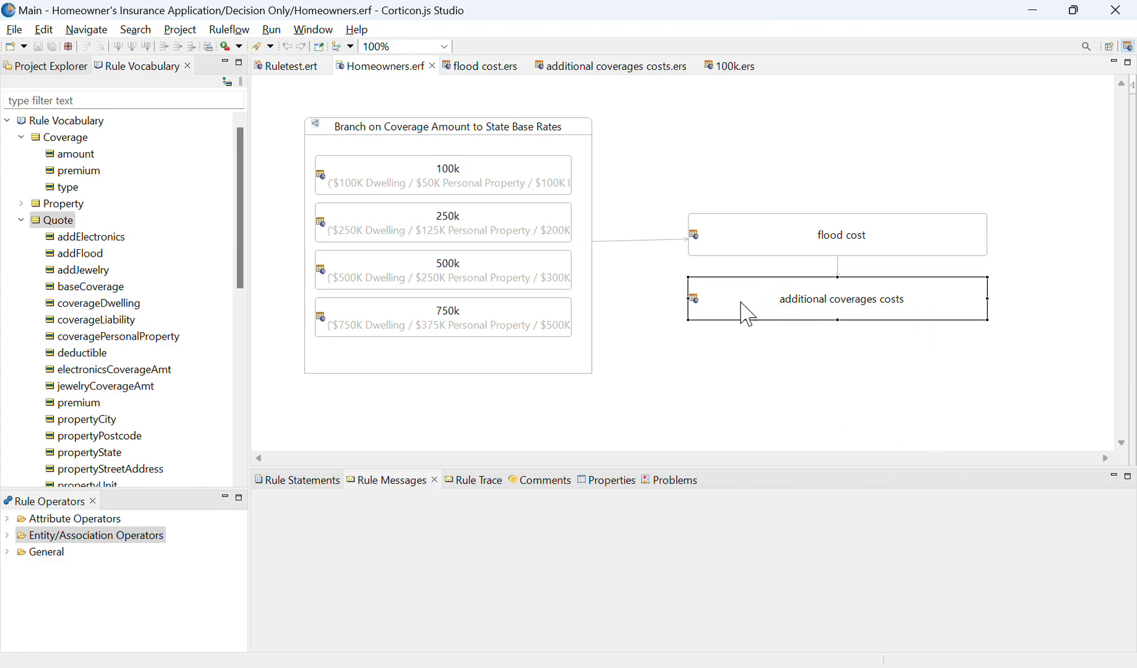
# Step: Open the 100k rulesheet from the coverage branch and review its premium rules by state
pyautogui.doubleClick(510, 172)
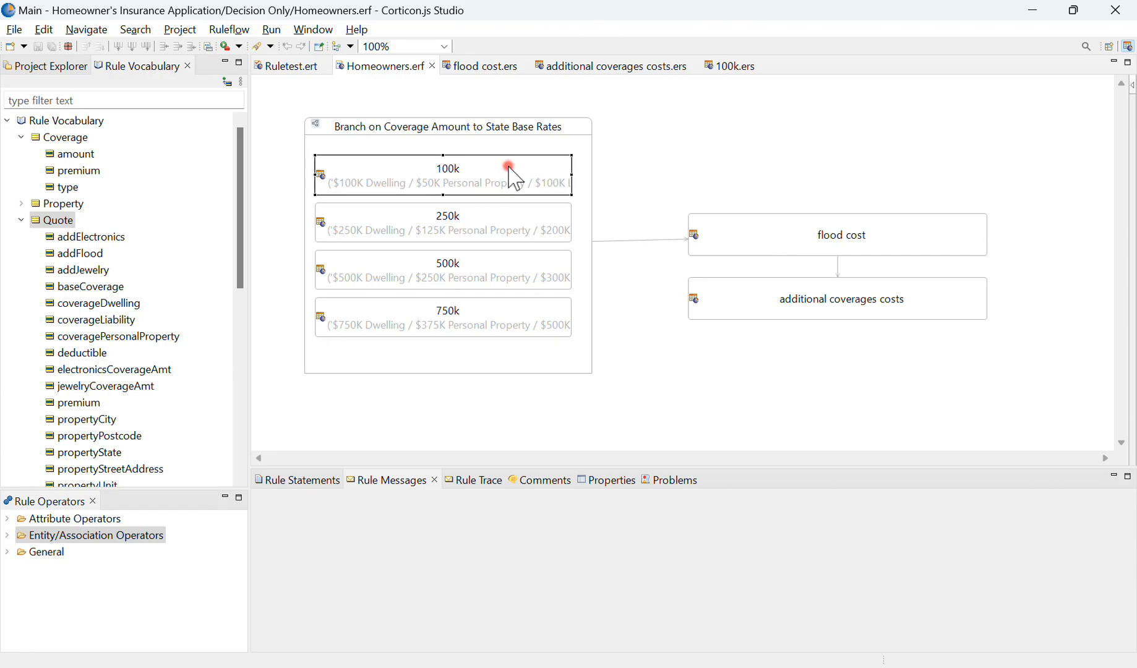
pyautogui.click(689, 84)
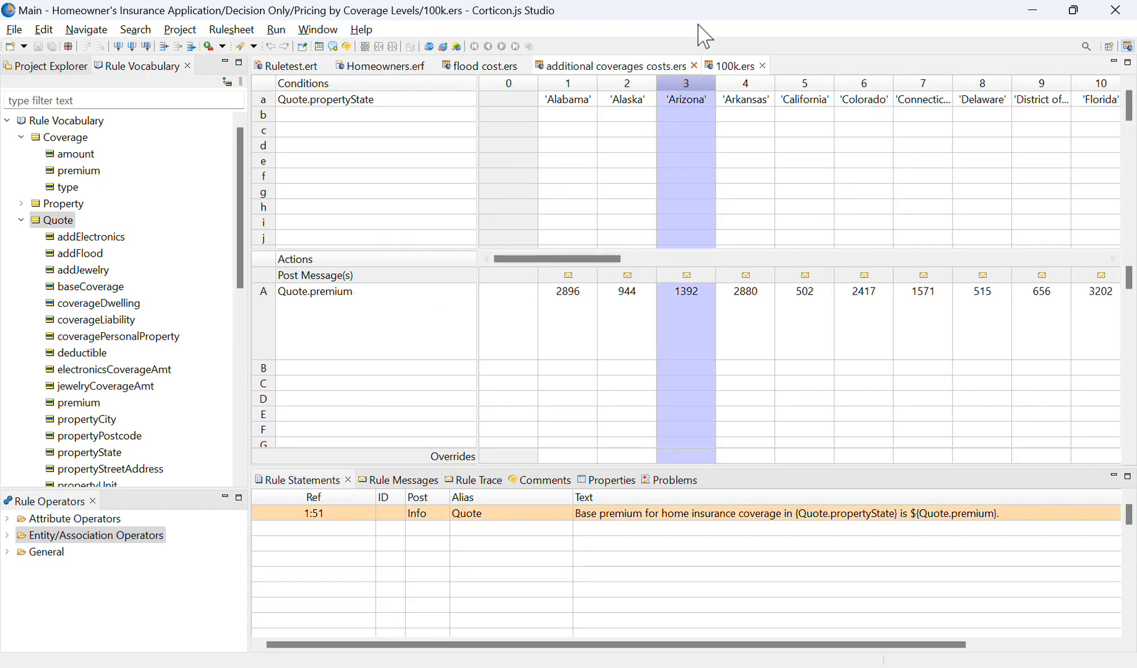
pyautogui.click(345, 70)
# Step: Return to Ruletest.ert and run the test against the Homeowners.erf ruleflow
pyautogui.click(288, 68)
pyautogui.moveTo(402, 105); pyautogui.dragTo(685, 99)
pyautogui.click(517, 173)
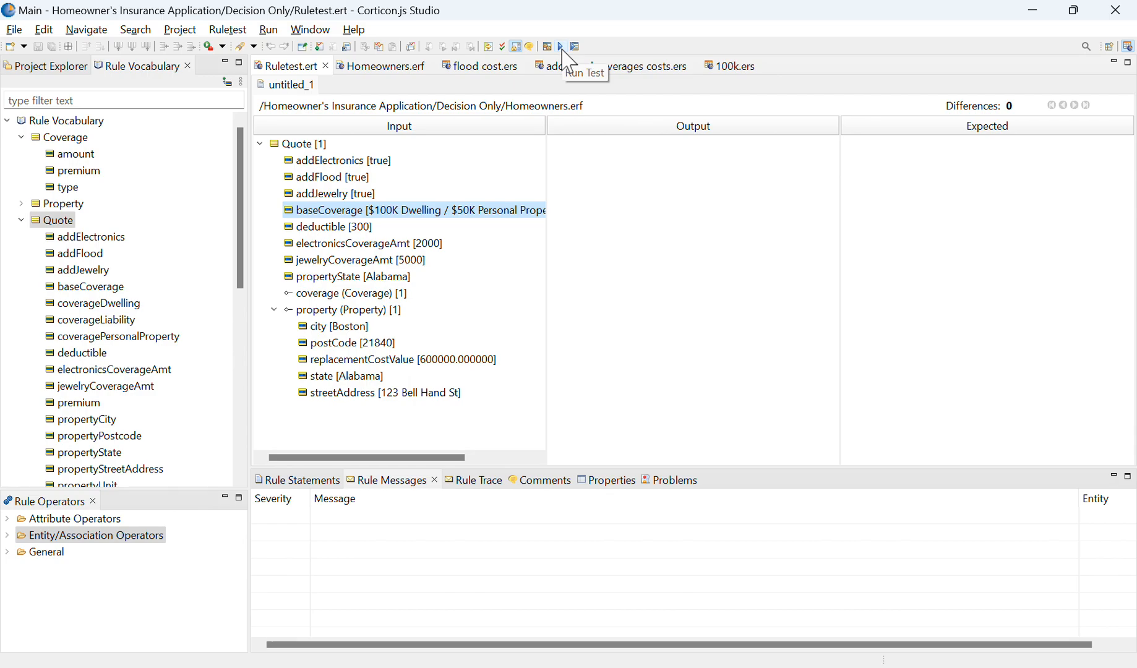
pyautogui.click(562, 48)
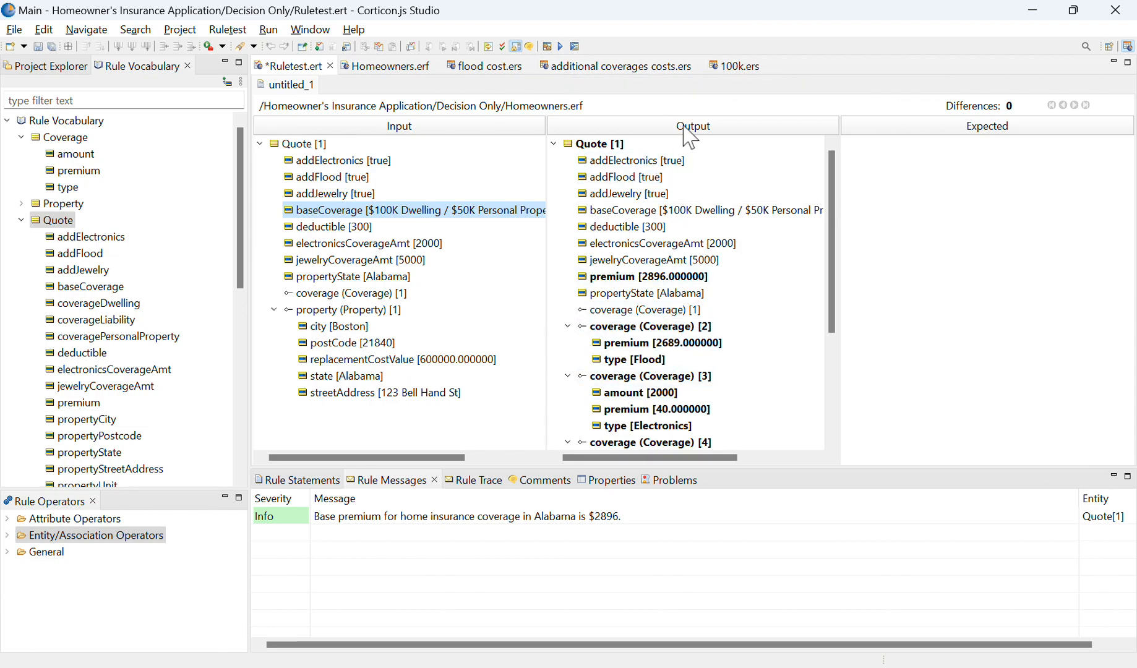
# Step: Examine the test output for the premium of each added coverage and read the generated rule message
pyautogui.scroll(-1, 680, 290)
pyautogui.click(689, 276)
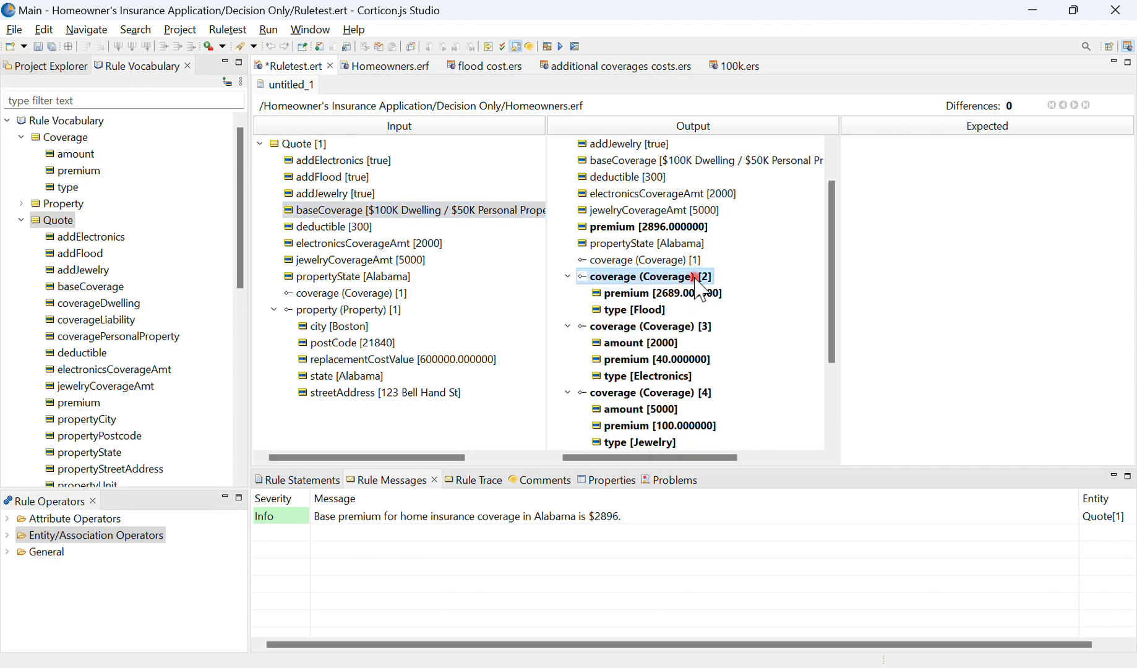
pyautogui.click(647, 310)
pyautogui.click(672, 375)
pyautogui.scroll(-1, 728, 376)
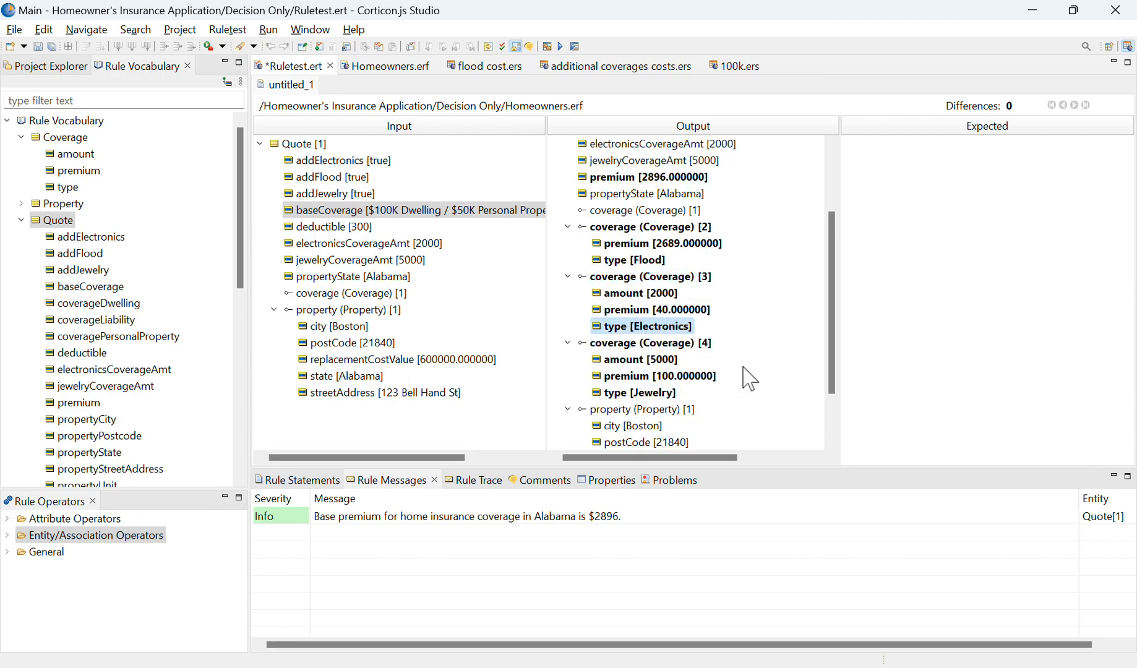
pyautogui.click(457, 521)
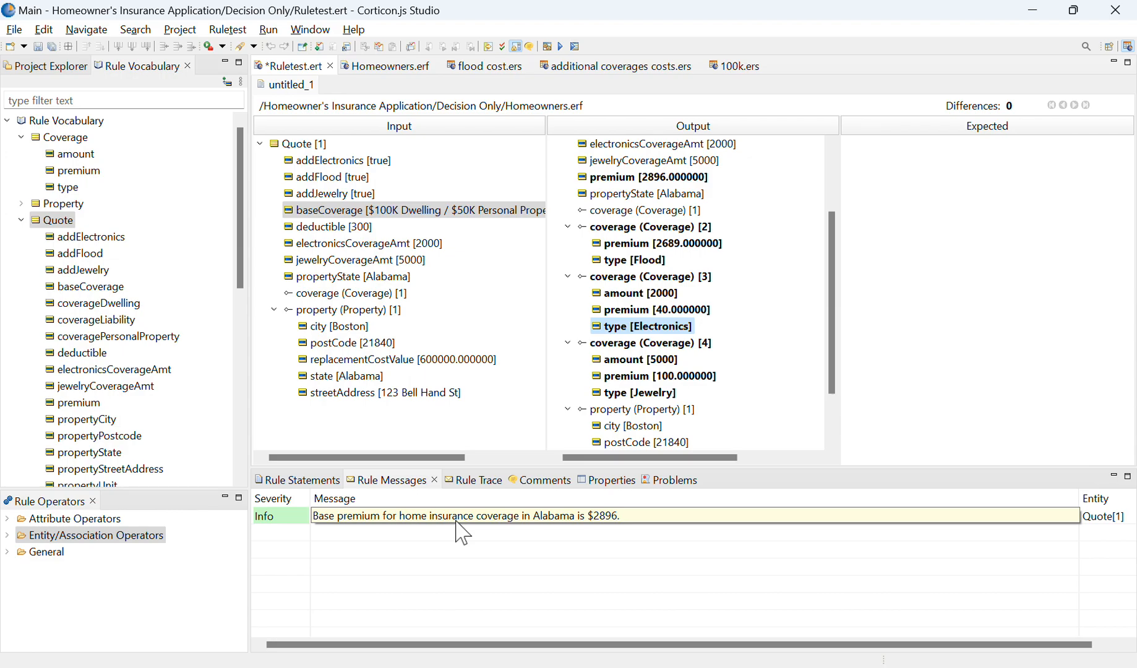
pyautogui.click(842, 329)
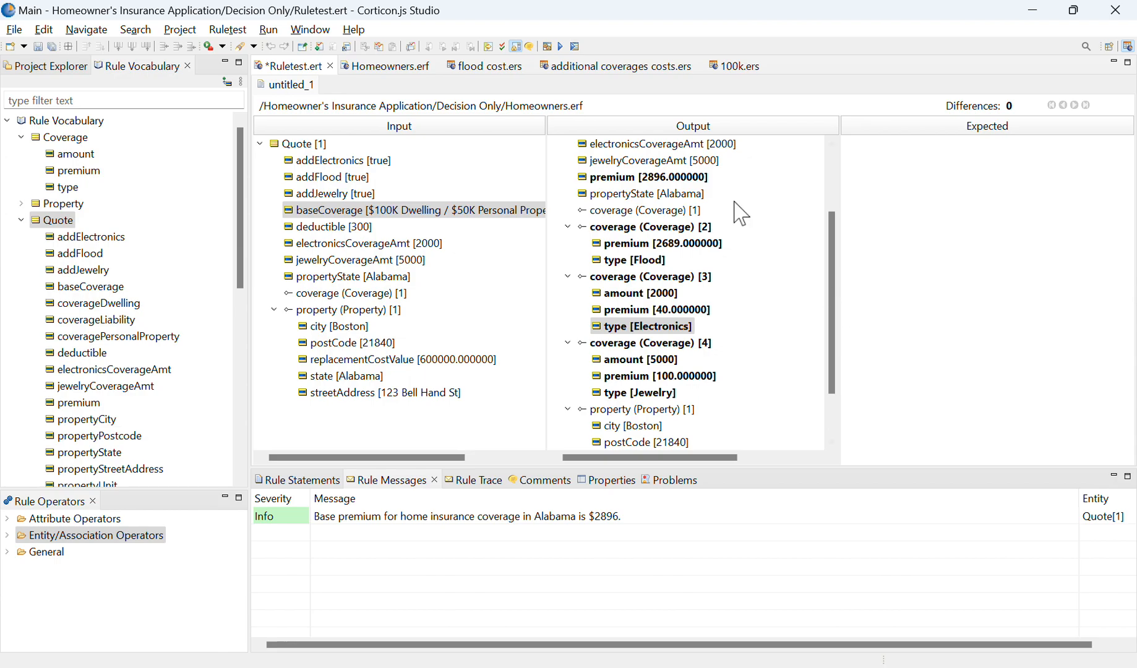
# Step: Run the test with rule trace and locate the first trace entry, the Quote premium update, in the output
pyautogui.click(574, 47)
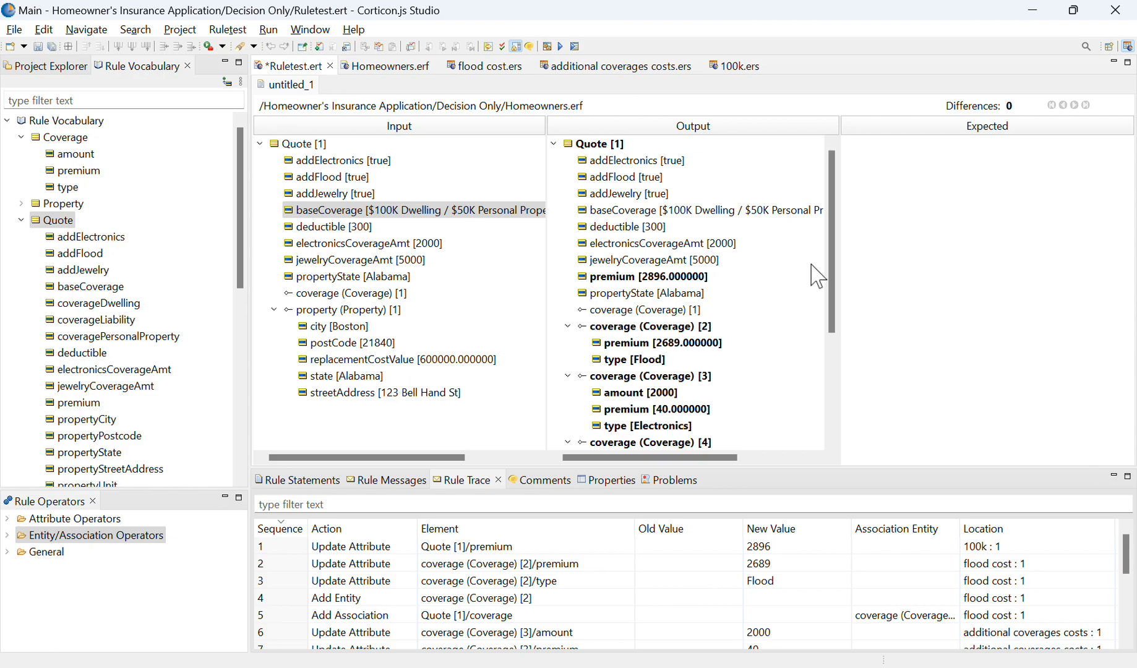
pyautogui.moveTo(830, 299)
pyautogui.mouseDown()
pyautogui.moveTo(831, 427)
pyautogui.moveTo(831, 286)
pyautogui.mouseUp()
pyautogui.click(825, 469)
pyautogui.click(826, 468)
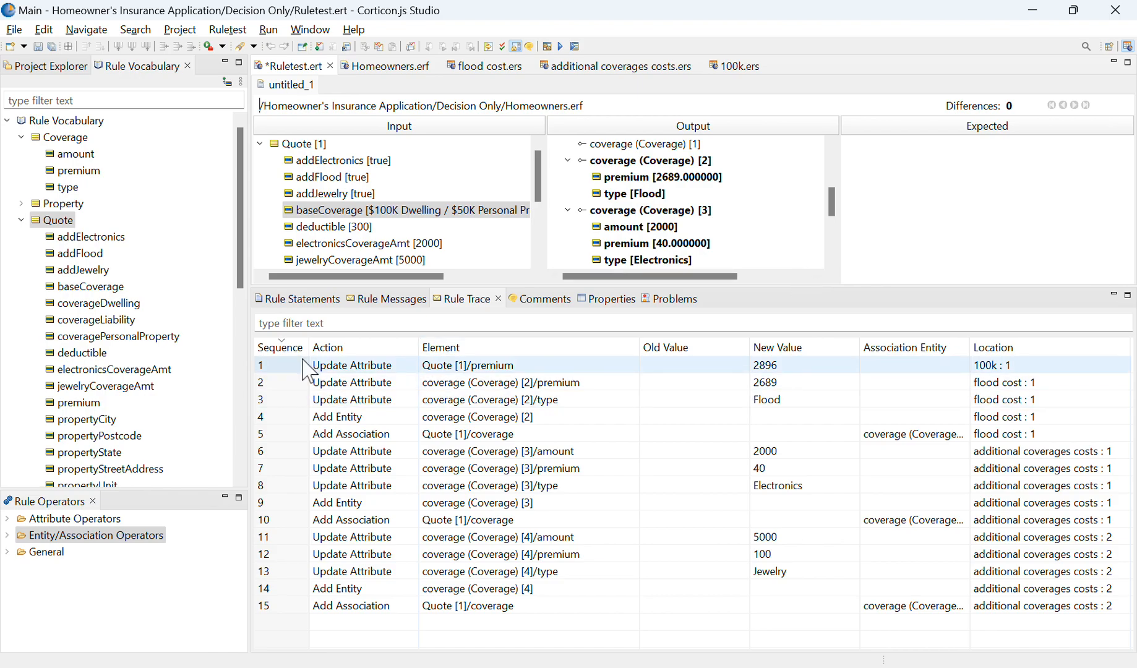
pyautogui.click(285, 370)
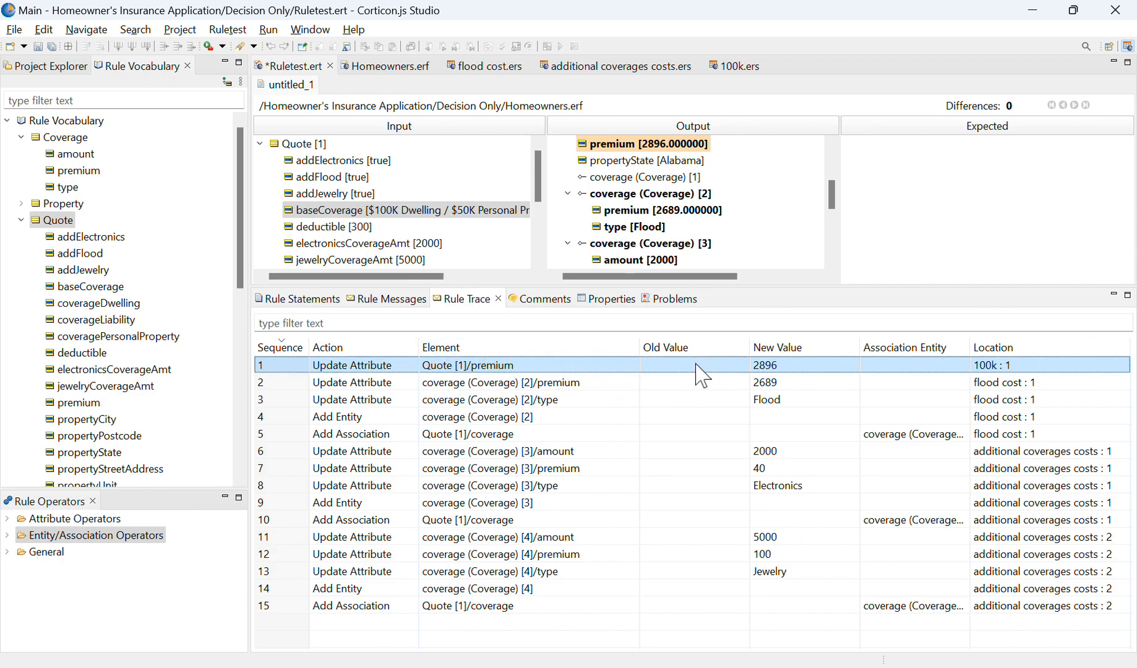
# Step: Locate the flood coverage's premium update from the rule trace in the output and sort the trace by new value
pyautogui.click(730, 383)
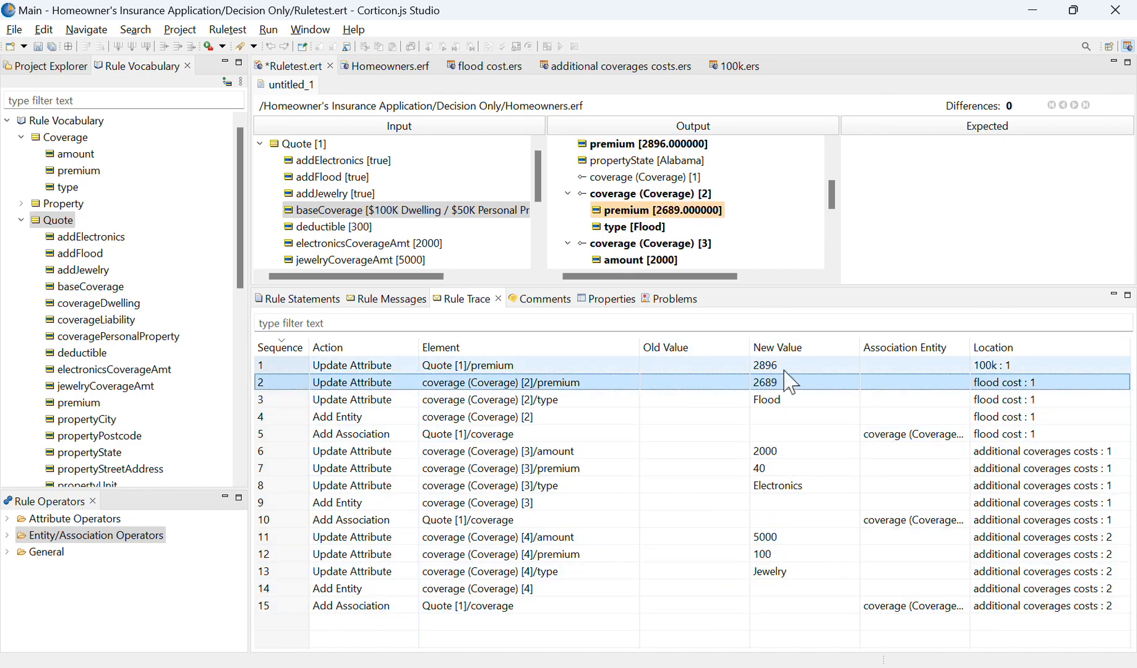
pyautogui.click(815, 348)
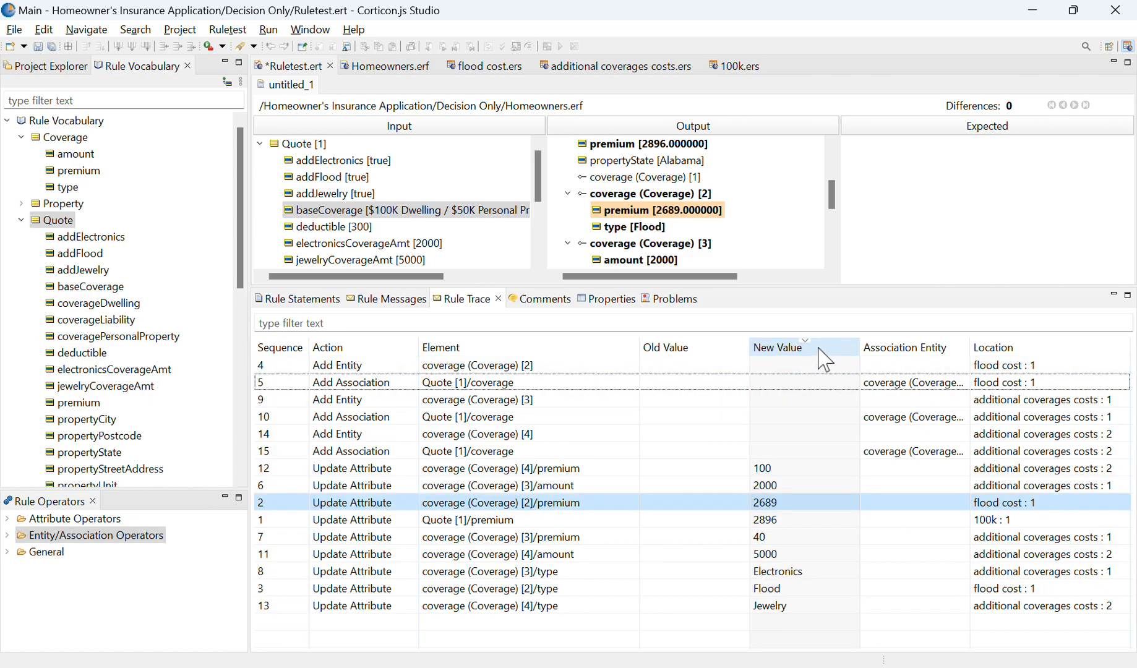
pyautogui.click(819, 349)
# Step: Sort the rule trace by association entity, select the flood coverage's Add Association entry and widen the Association Entity column
pyautogui.click(928, 348)
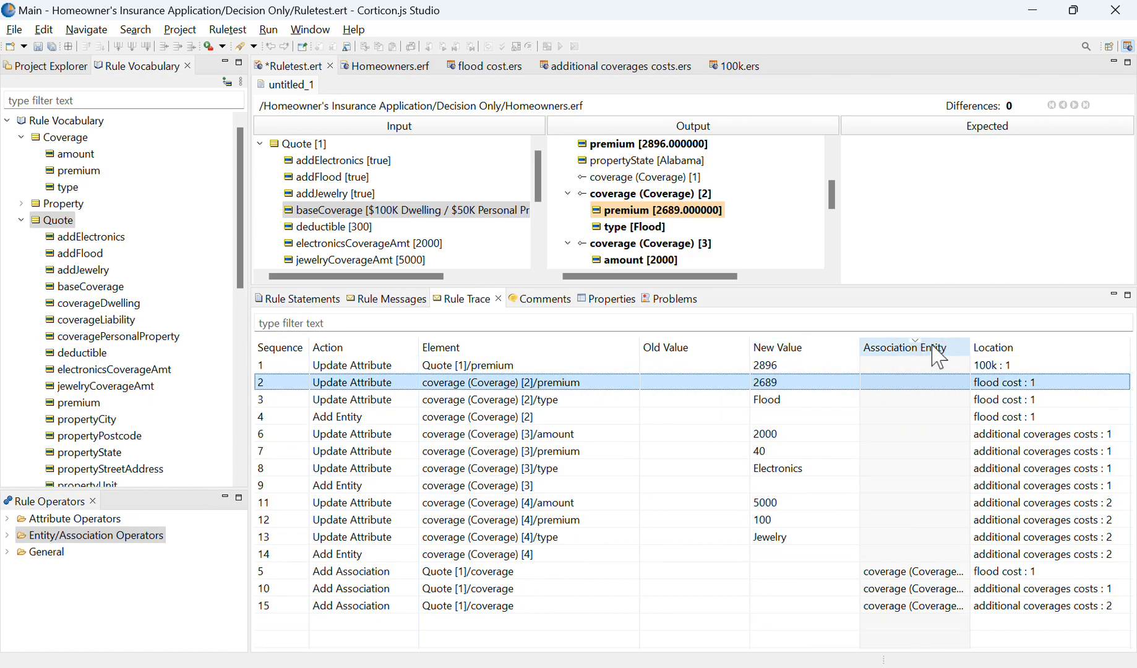
pyautogui.click(875, 571)
pyautogui.moveTo(968, 348); pyautogui.dragTo(1032, 365)
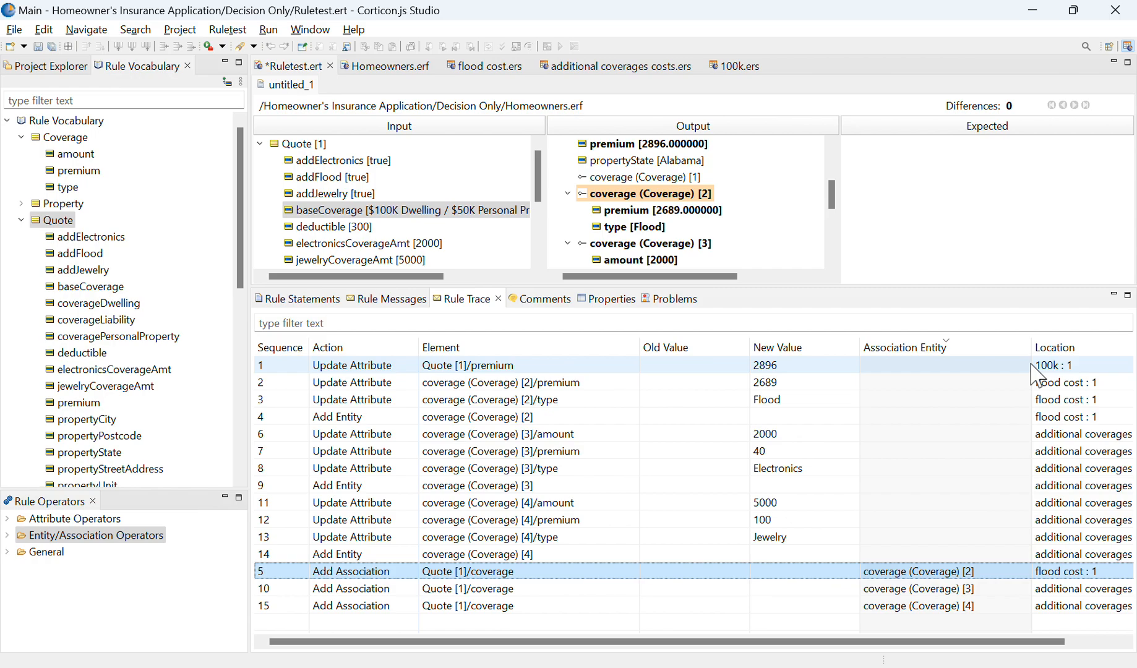
# Step: Sort the rule trace by location and narrow the Association Entity column until the full rule locations fit
pyautogui.click(1044, 349)
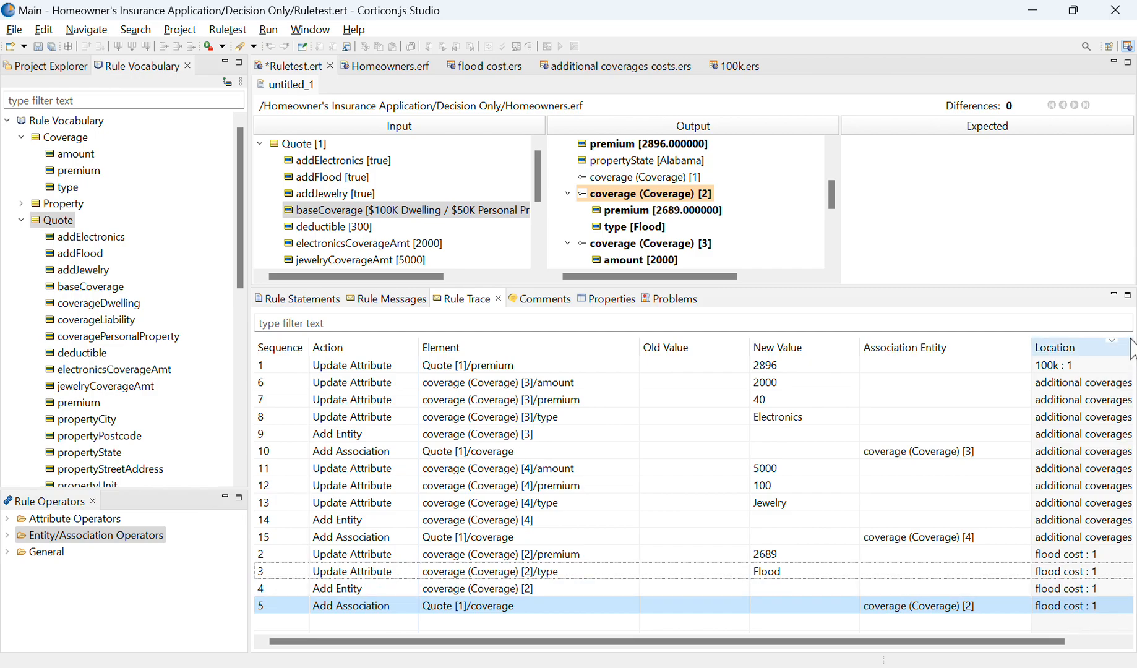
pyautogui.moveTo(1032, 342); pyautogui.dragTo(915, 340)
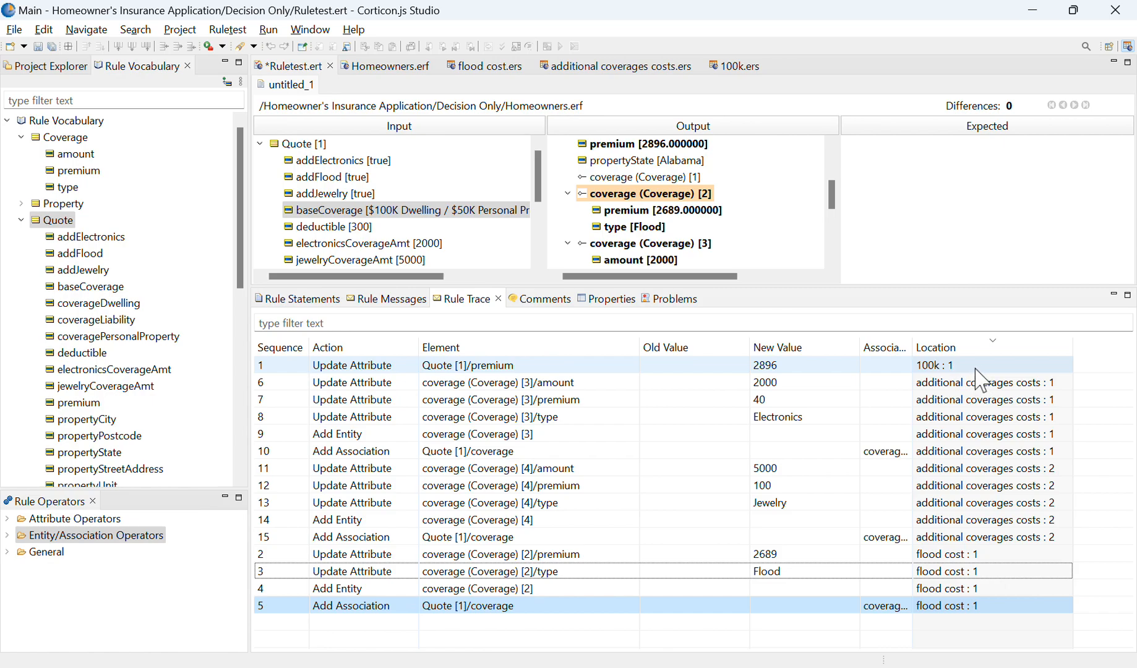
# Step: Find the trace entry that added coverage [2] from the output and open its source rule in the flood cost rulesheet
pyautogui.click(649, 193)
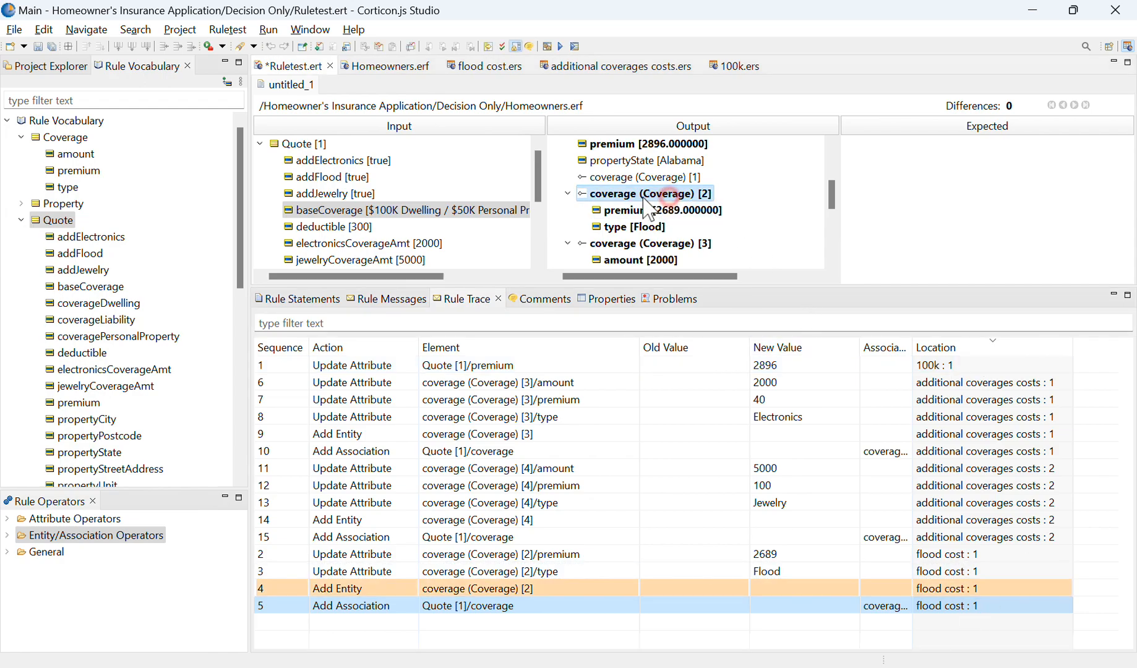
pyautogui.click(927, 591)
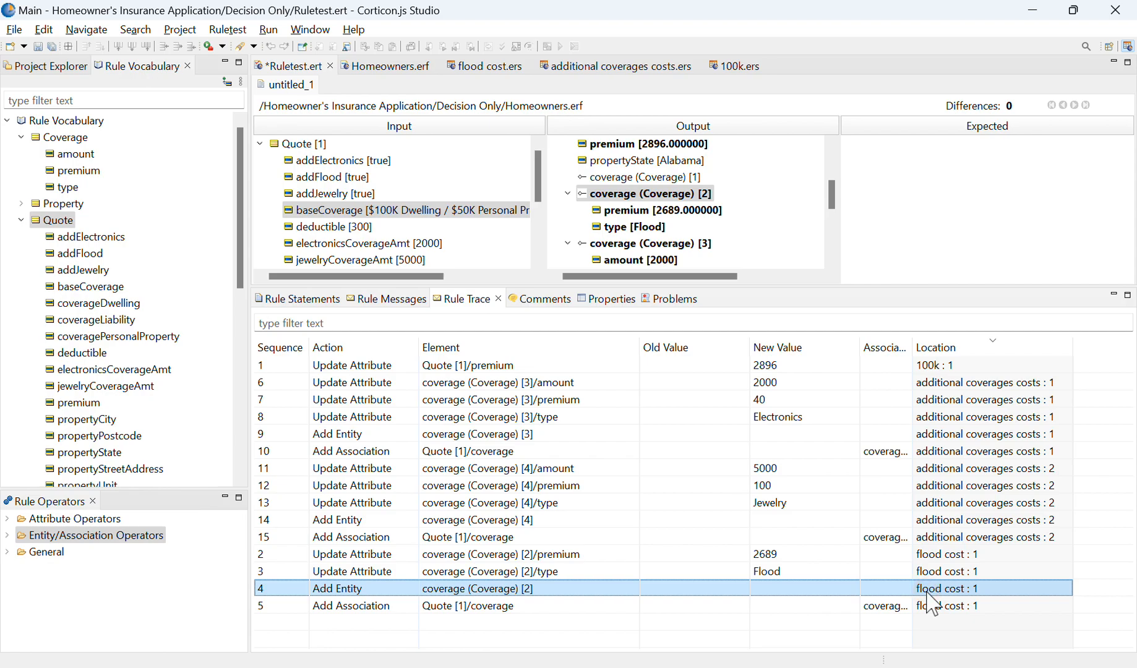
pyautogui.doubleClick(959, 592)
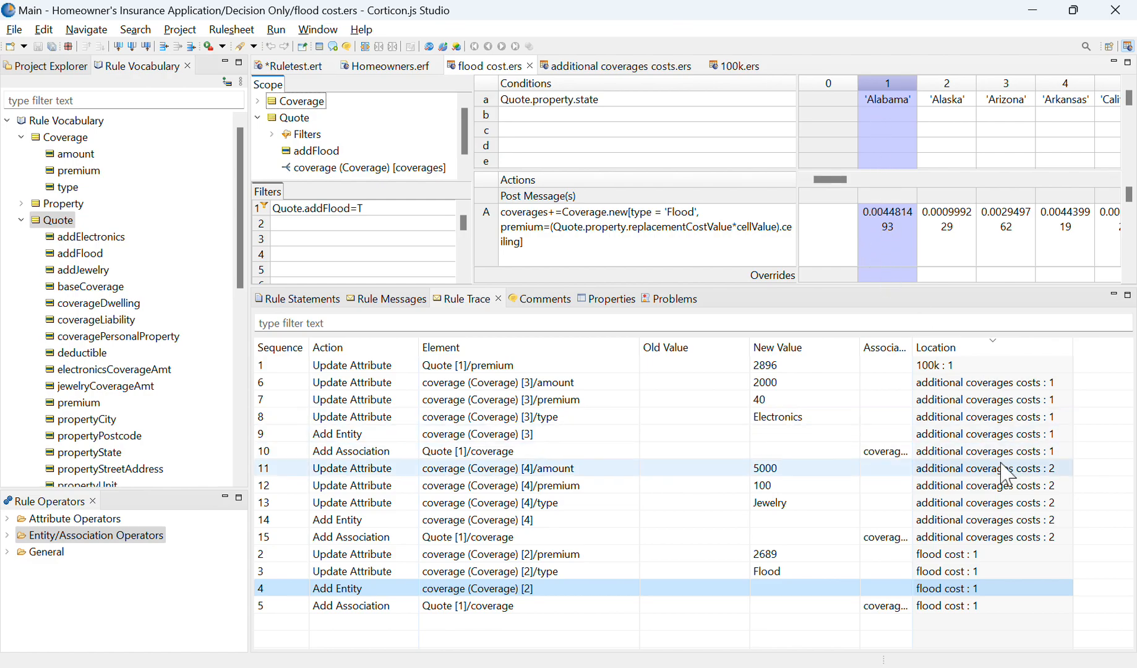
# Step: Open the source rules of the jewelry coverage amount update and the Quote premium update from their trace entries
pyautogui.doubleClick(1003, 470)
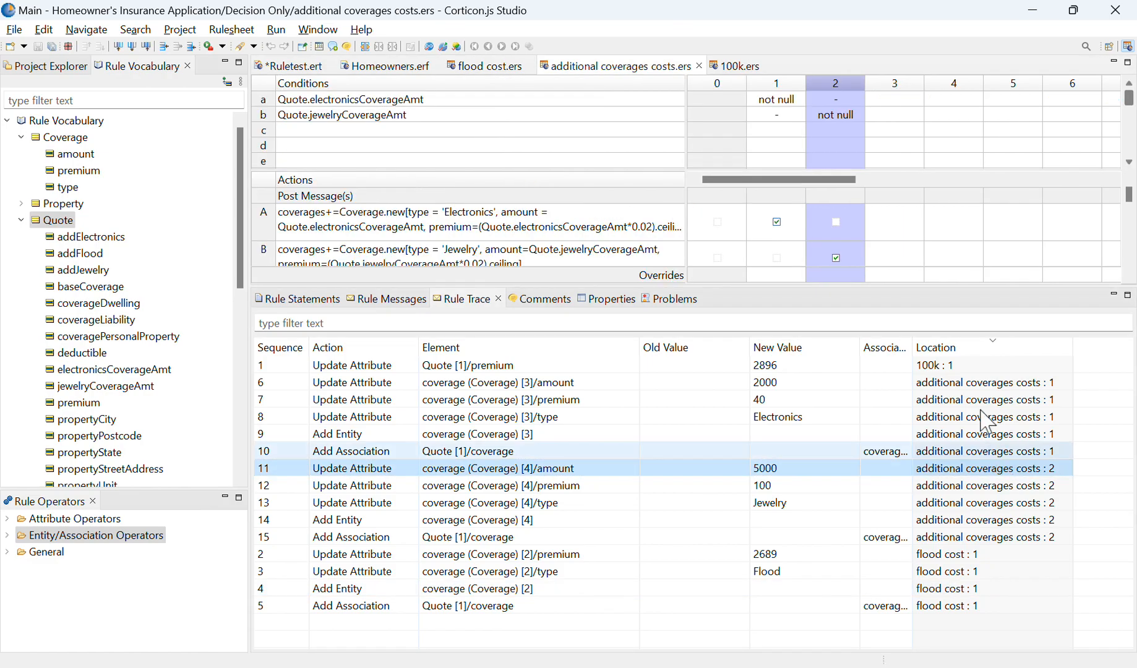
pyautogui.doubleClick(982, 366)
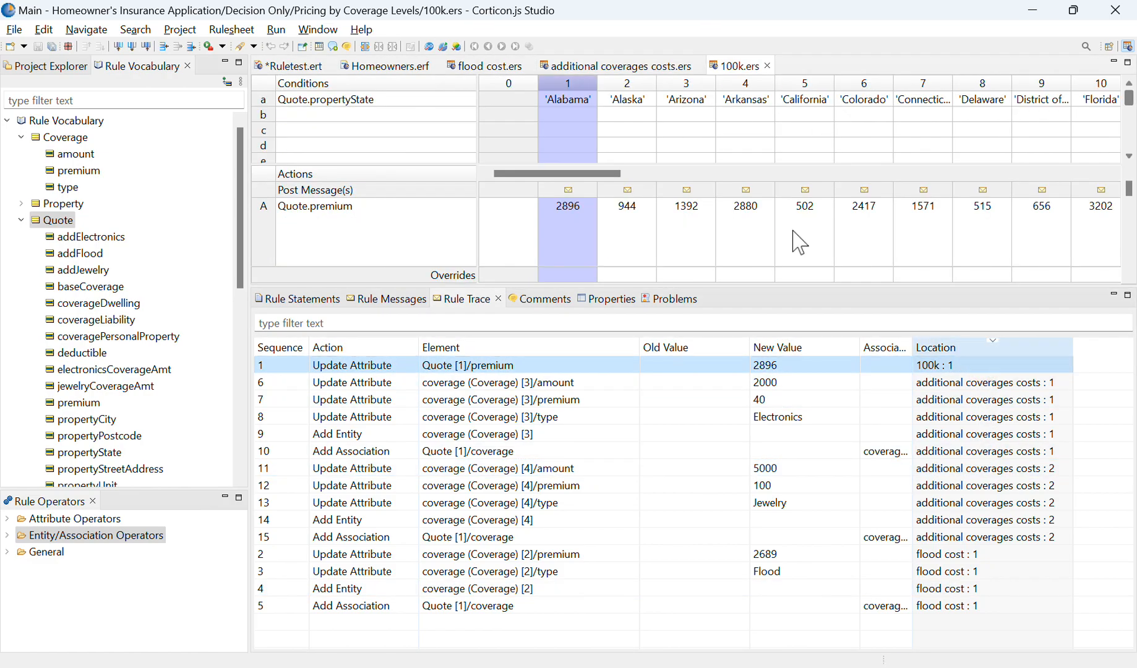